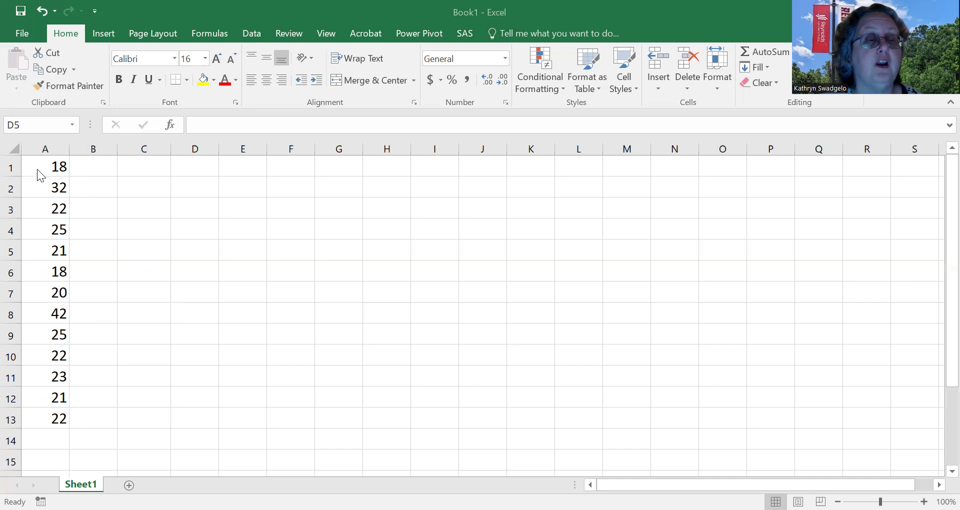
Sort the values in column A from smallest to largest
{"action": "left_click_drag", "start_coordinate": [47, 167], "coordinate": [58, 418]}
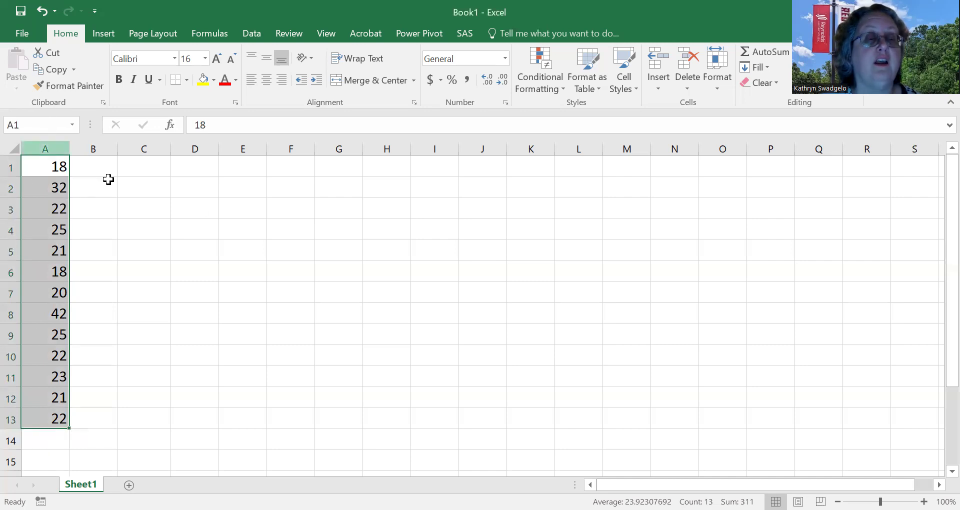
{"action": "left_click", "coordinate": [206, 212]}
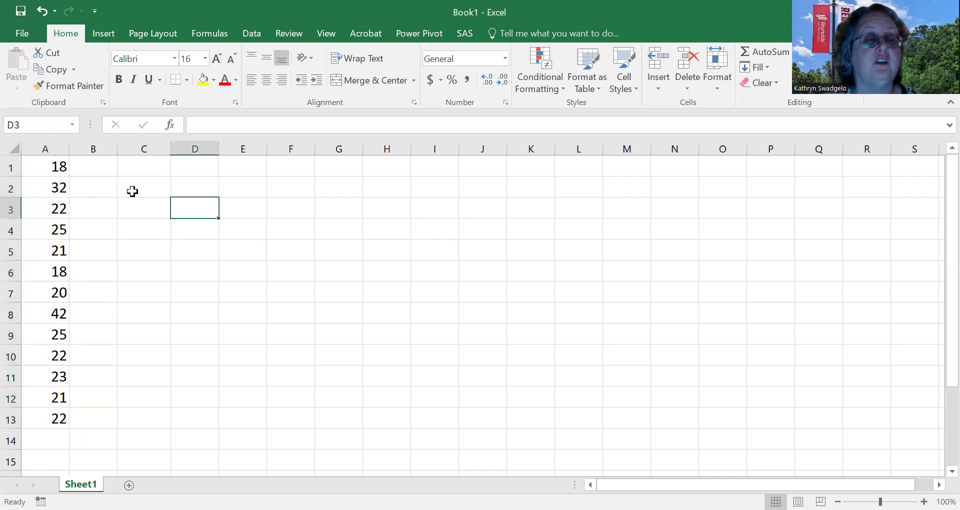
{"action": "right_click", "coordinate": [45, 143]}
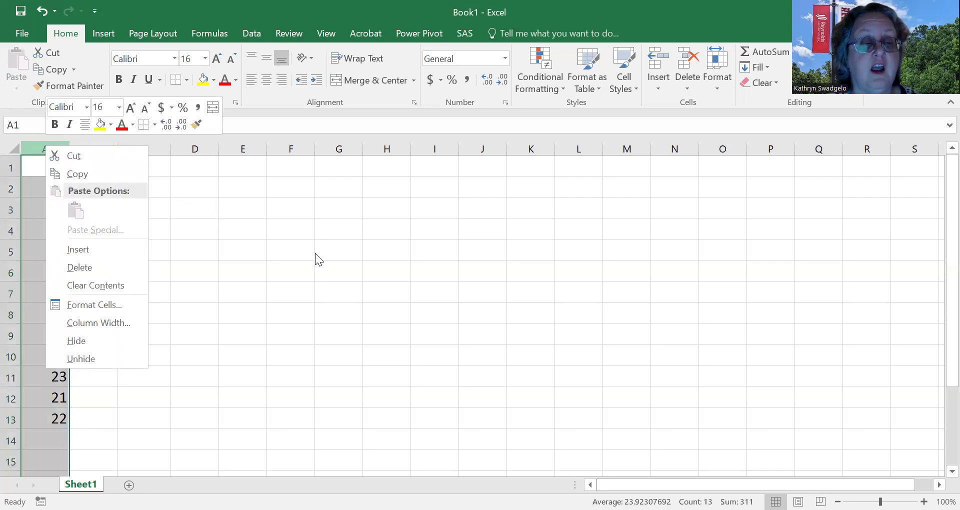
{"action": "key", "text": "Escape"}
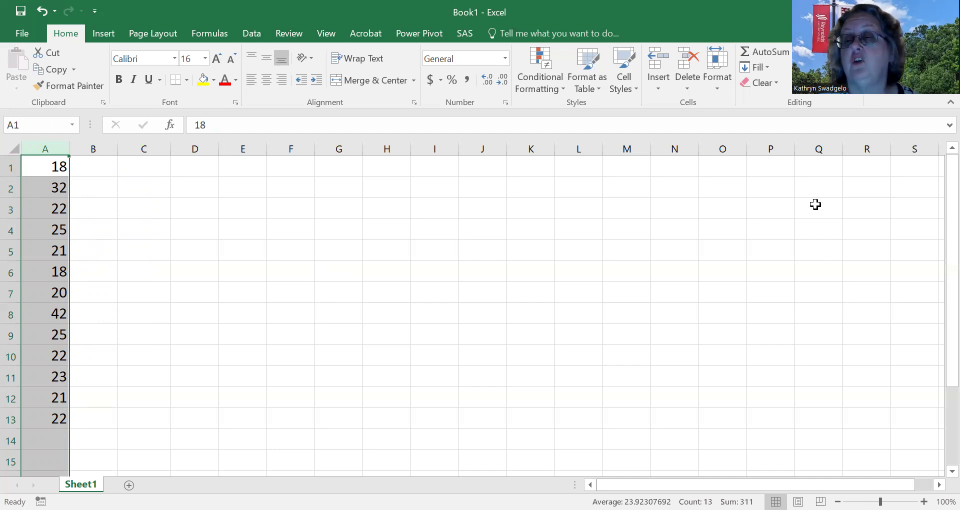
{"action": "left_click", "coordinate": [811, 98]}
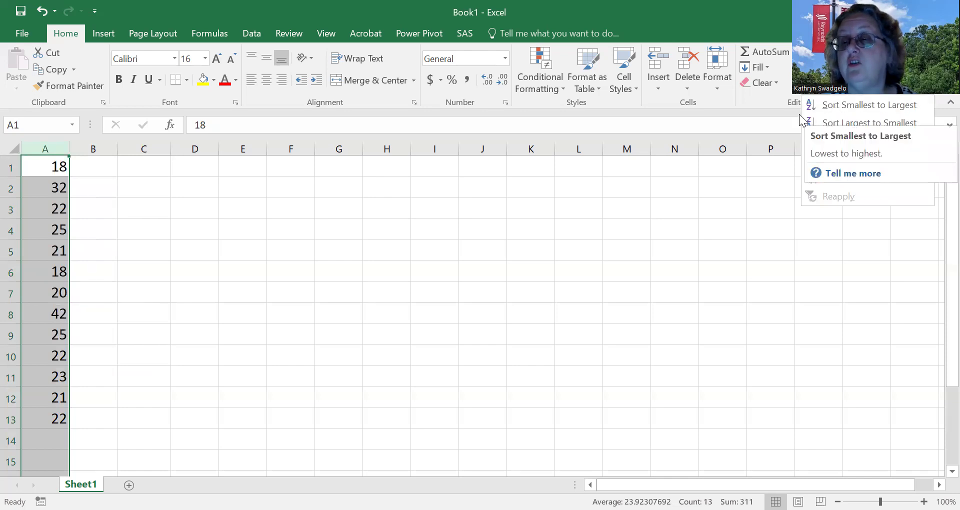
{"action": "left_click", "coordinate": [852, 104]}
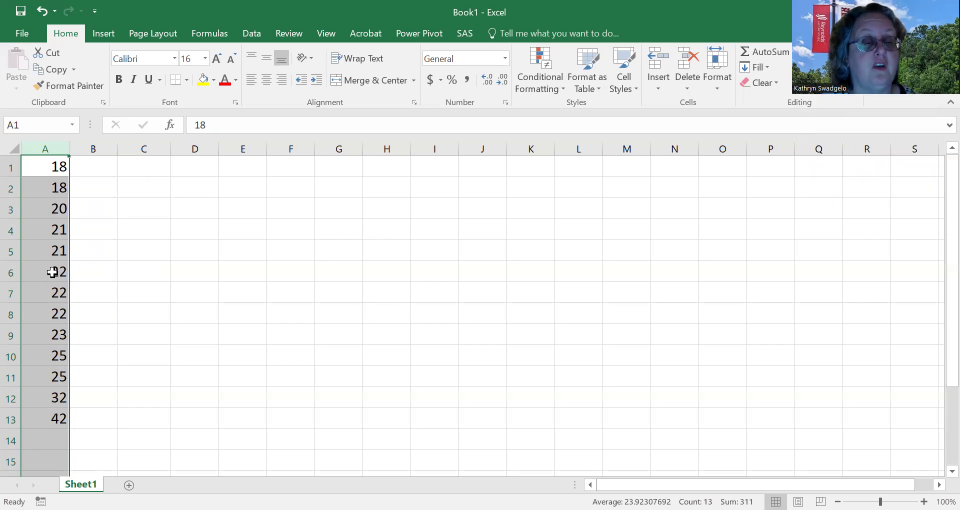
{"action": "left_click", "coordinate": [234, 392]}
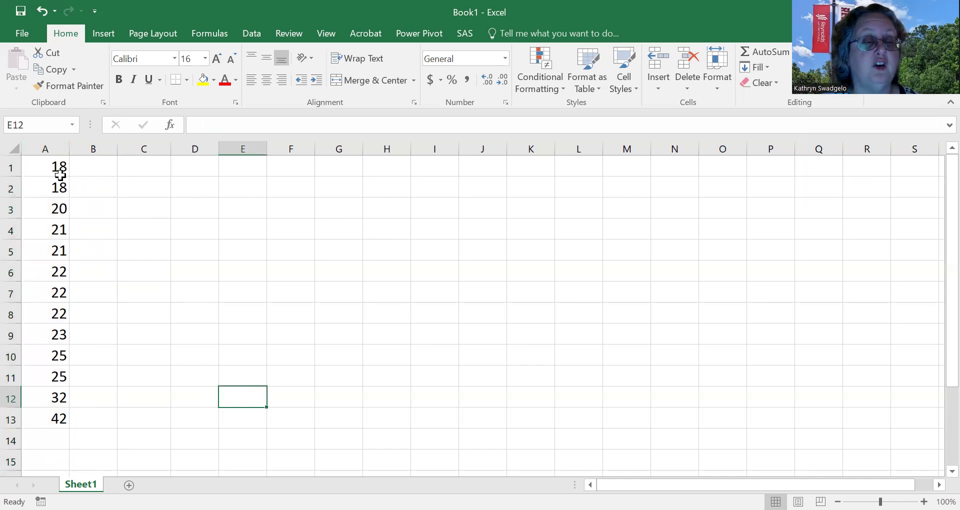
Examine the groups of repeated values in column A to identify the mode
{"action": "left_click_drag", "start_coordinate": [39, 165], "coordinate": [48, 187]}
{"action": "left_click_drag", "start_coordinate": [42, 228], "coordinate": [52, 312]}
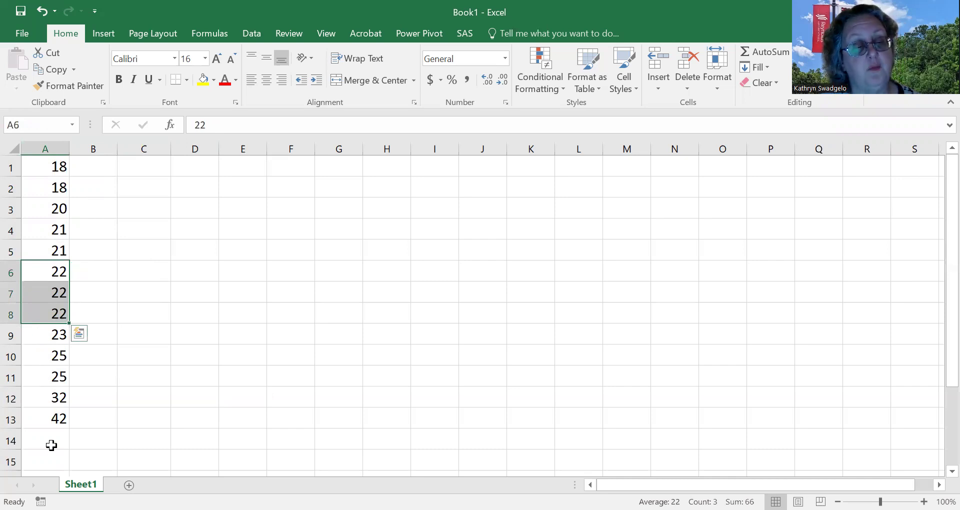
{"action": "left_click", "coordinate": [202, 358]}
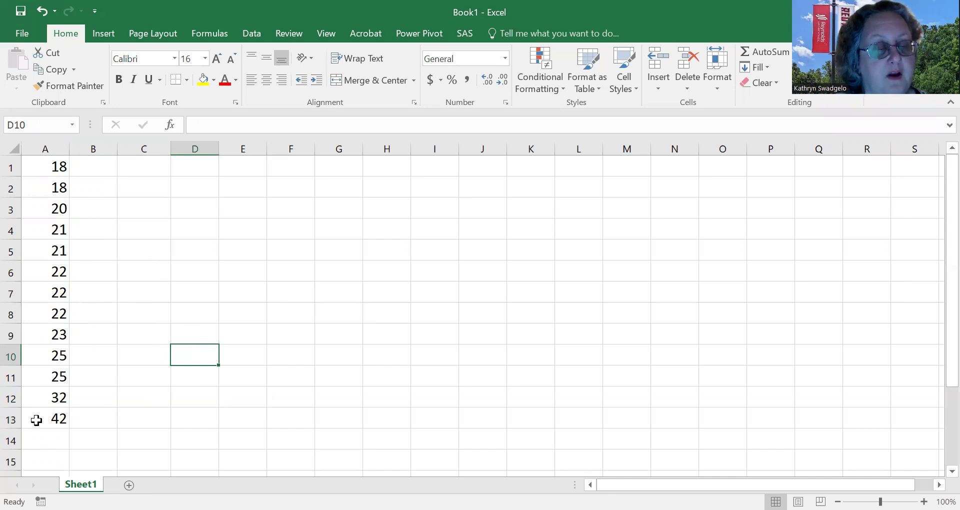
Examine equal-sized groups from both ends of the sorted data in A1:A13 to locate the median
{"action": "left_click_drag", "start_coordinate": [47, 163], "coordinate": [48, 270]}
{"action": "left_click", "coordinate": [35, 293]}
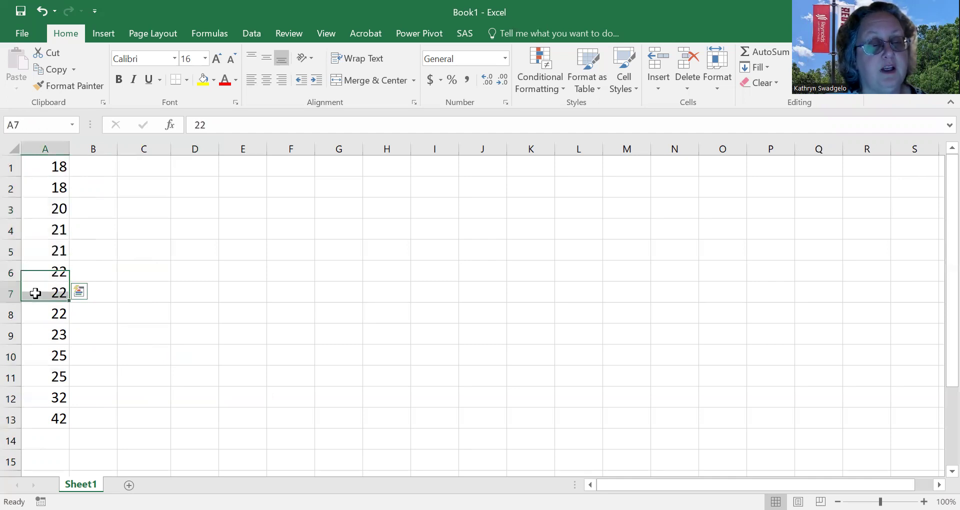
{"action": "left_click_drag", "start_coordinate": [38, 418], "coordinate": [38, 319]}
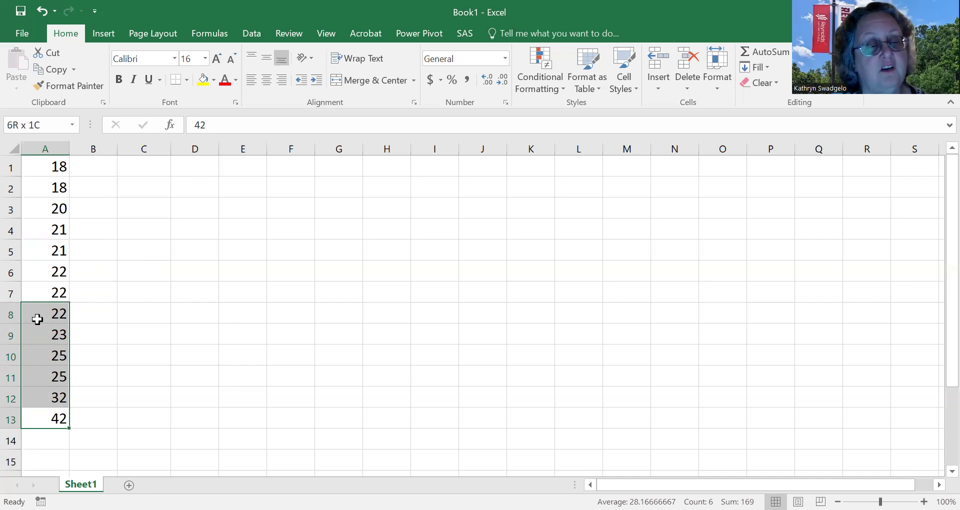
{"action": "left_click_drag", "start_coordinate": [37, 318], "coordinate": [37, 319]}
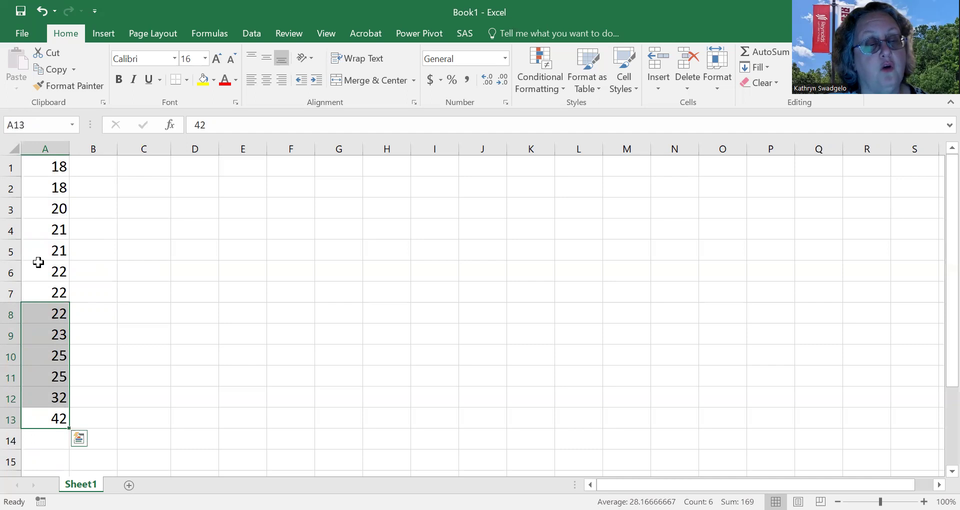
{"action": "left_click", "coordinate": [47, 294]}
{"action": "mouse_move", "coordinate": [39, 169]}
{"action": "left_mouse_down"}
{"action": "mouse_move", "coordinate": [47, 306]}
{"action": "mouse_move", "coordinate": [48, 286]}
{"action": "left_mouse_up"}
{"action": "left_click_drag", "start_coordinate": [38, 415], "coordinate": [32, 301]}
{"action": "left_click", "coordinate": [32, 301]}
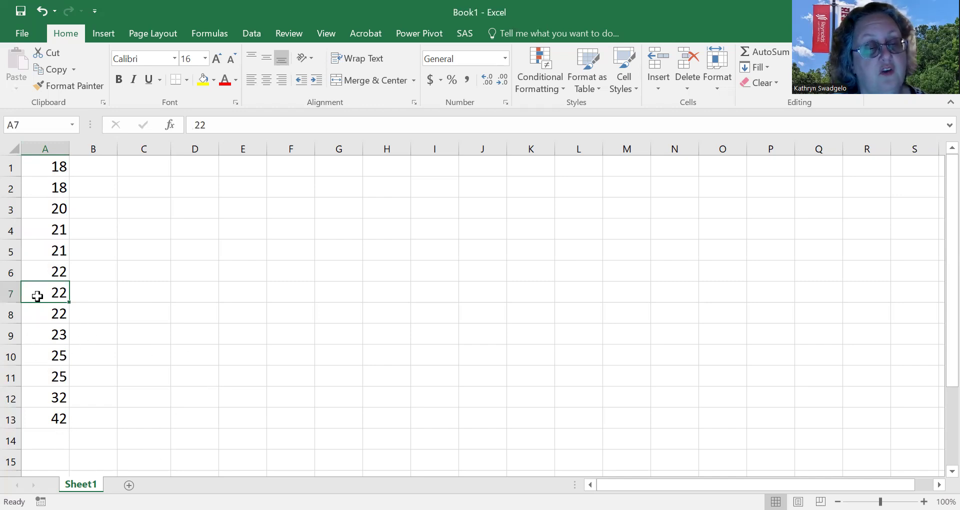
{"action": "left_click_drag", "start_coordinate": [36, 287], "coordinate": [38, 314]}
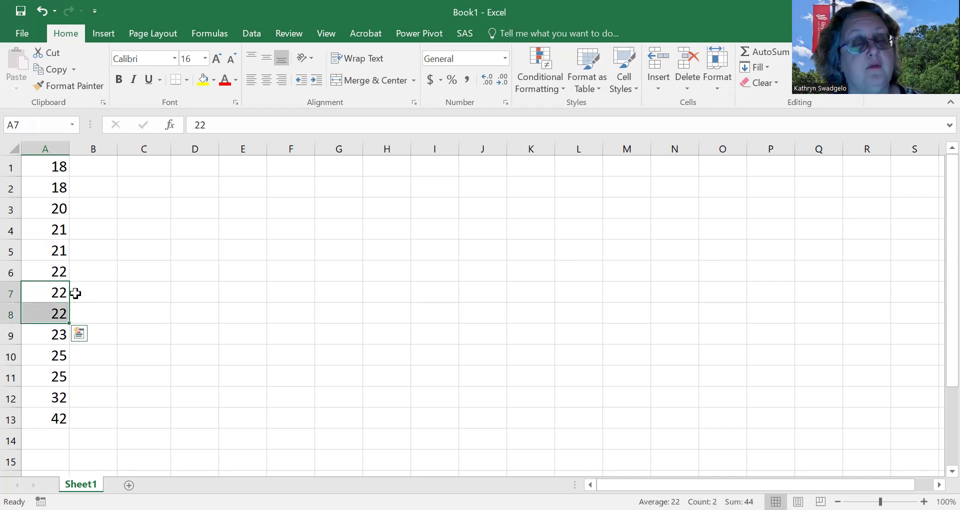
Check the smallest value in A1 and the largest value in A13 to determine the range
{"action": "left_click", "coordinate": [262, 311]}
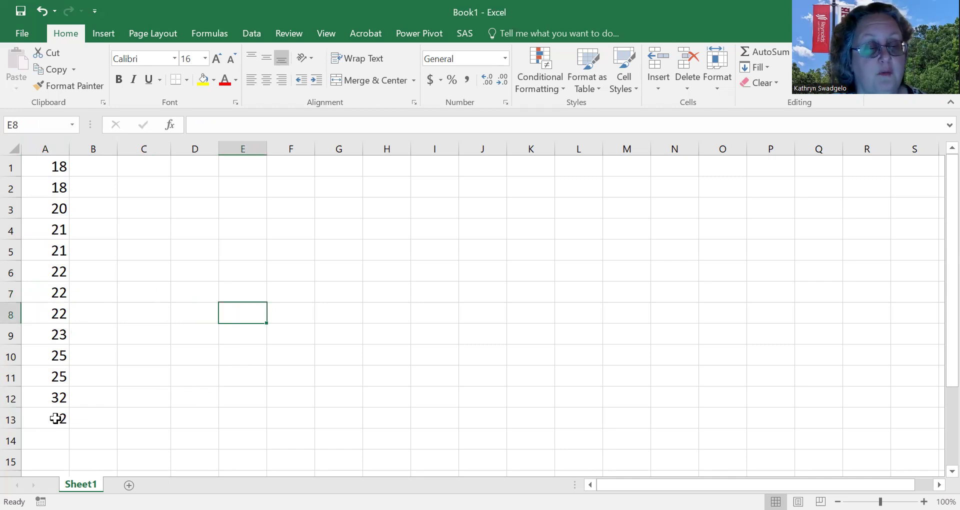
{"action": "left_click", "coordinate": [42, 167]}
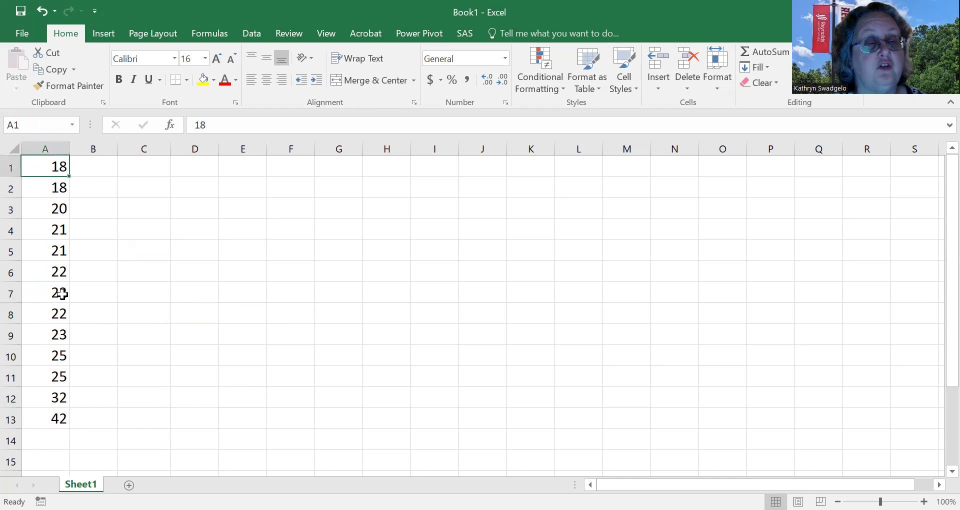
{"action": "left_click", "coordinate": [50, 419]}
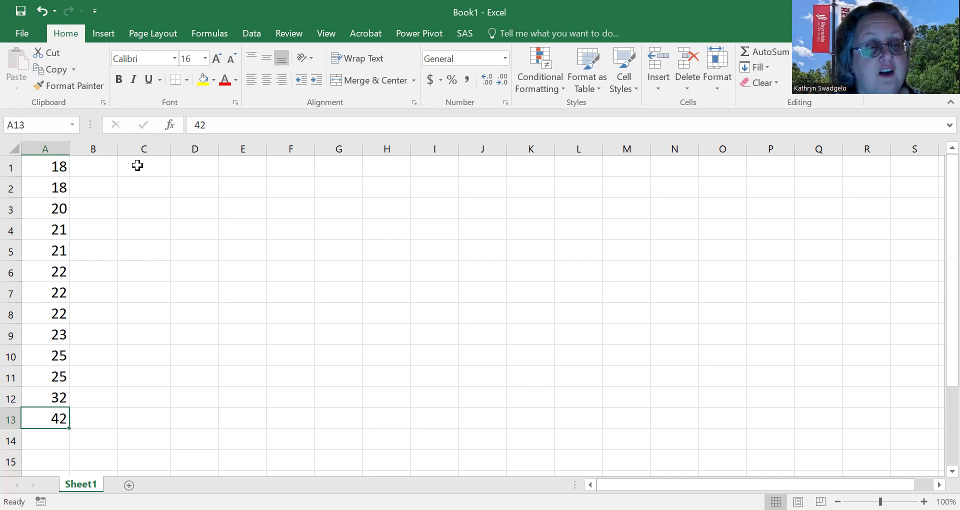
Calculate the mean of the data in A14 with the formula =SUM(A1:A13)/13
{"action": "left_click_drag", "start_coordinate": [45, 159], "coordinate": [34, 418]}
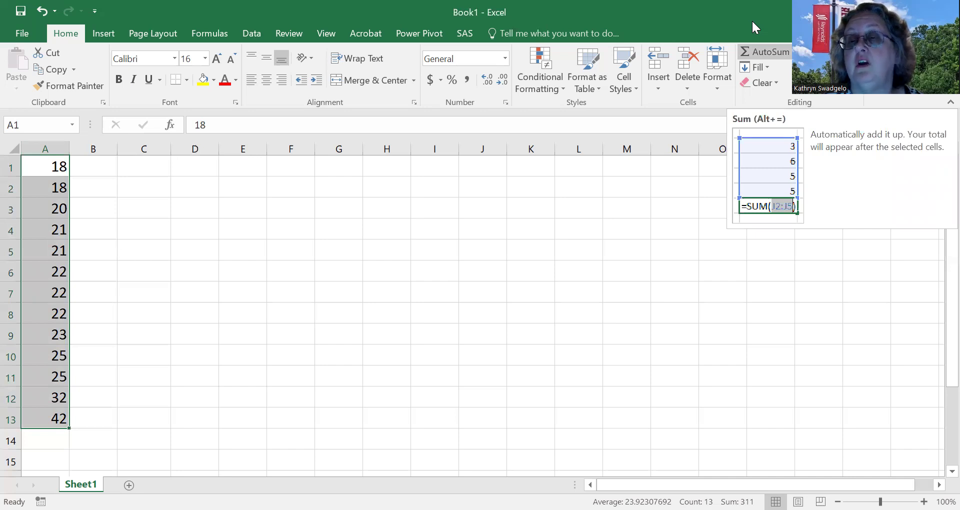
{"action": "key", "text": "alt+equal"}
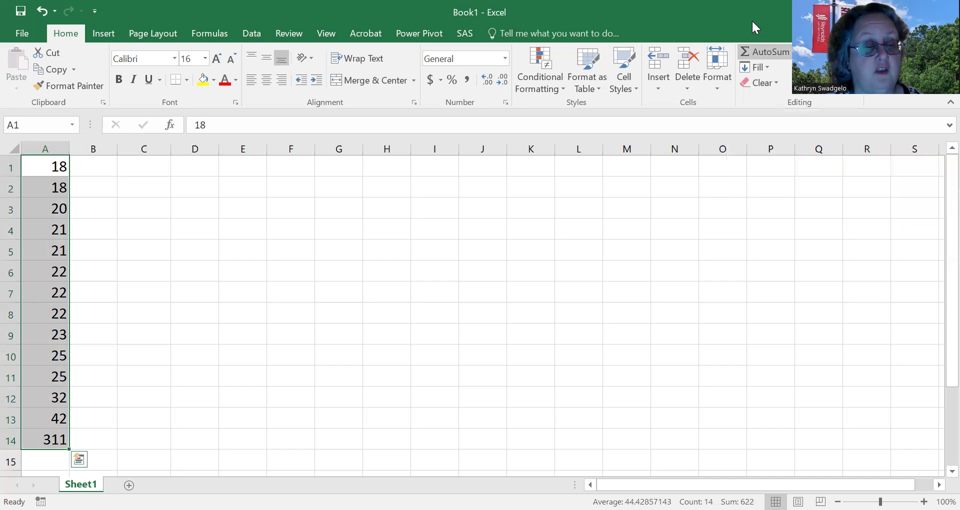
{"action": "left_click", "coordinate": [47, 443]}
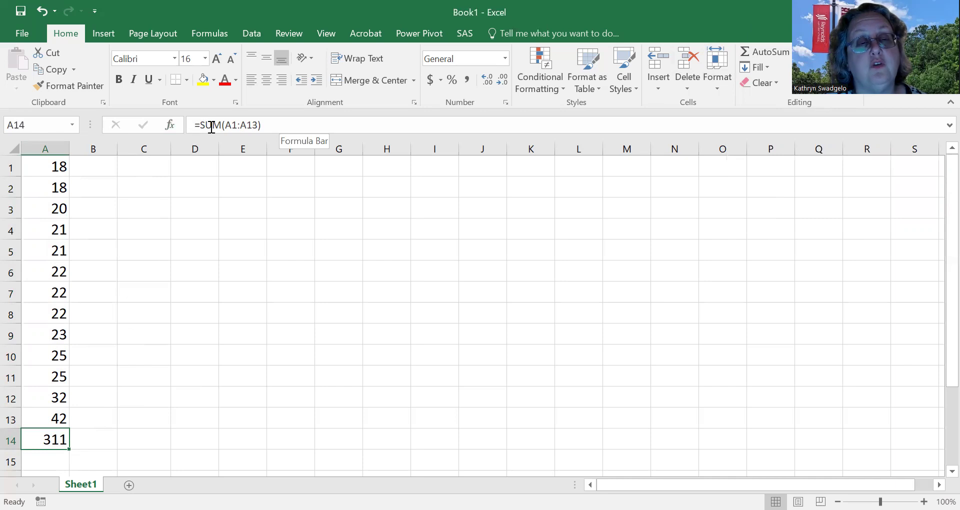
{"action": "left_click", "coordinate": [267, 125]}
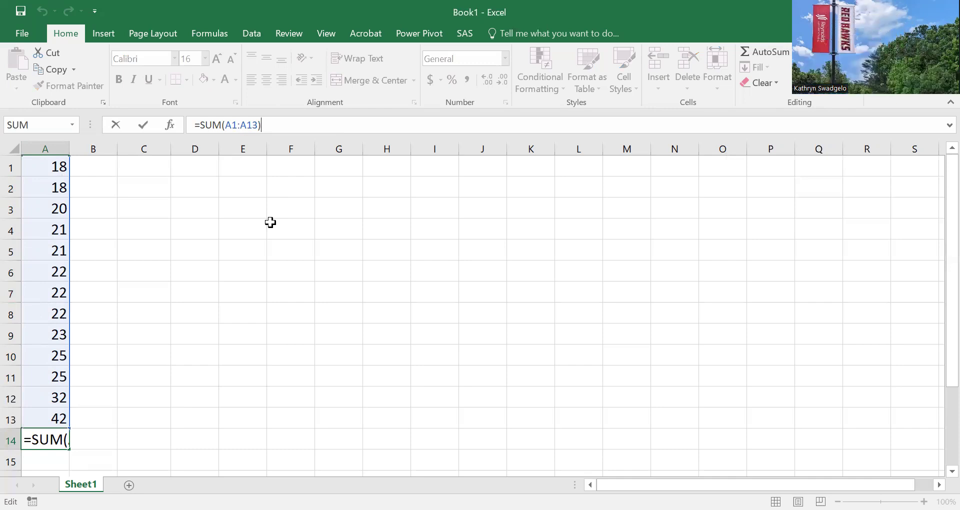
{"action": "type", "text": "/"}
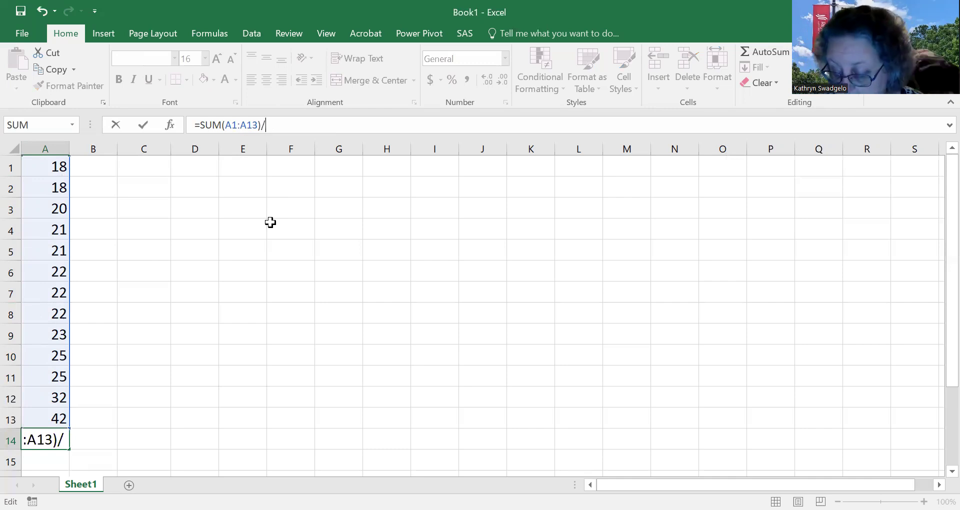
{"action": "type", "text": "13"}
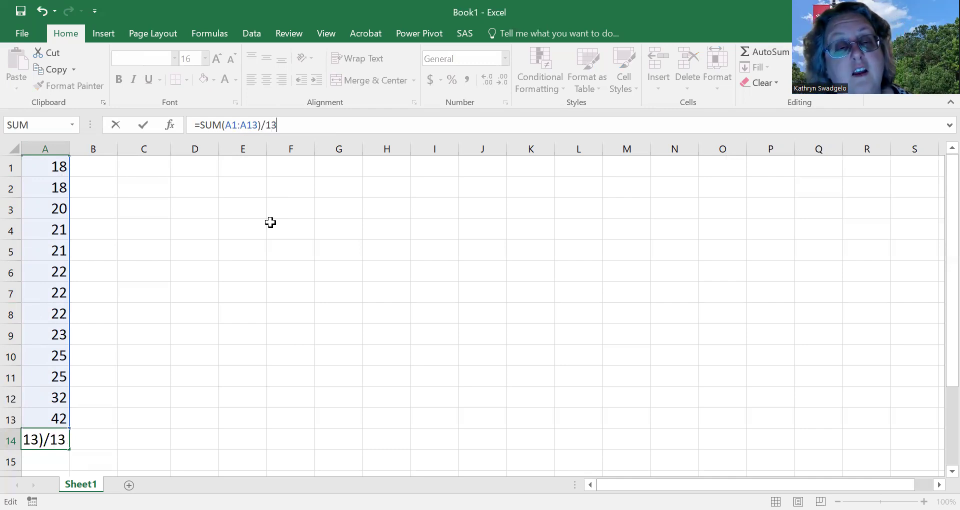
{"action": "key", "text": "Return"}
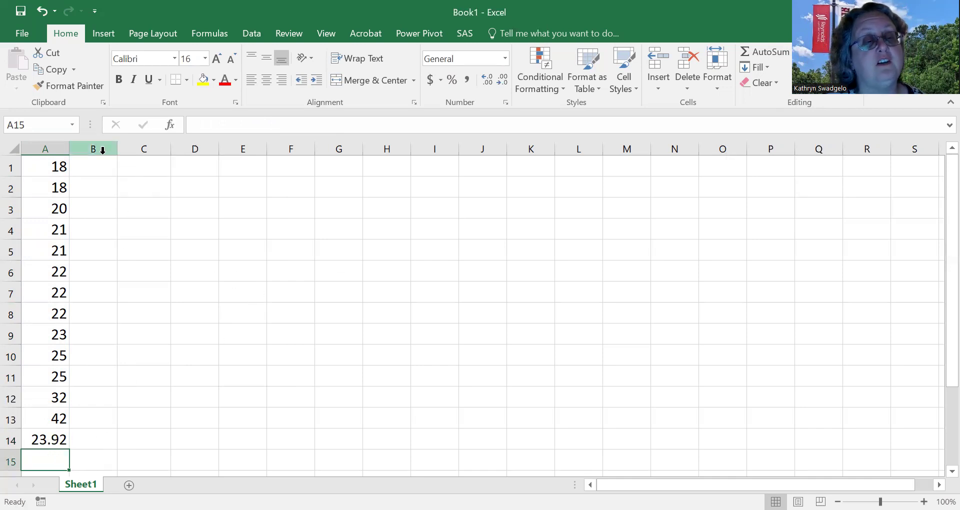
Auto-fit the width of column A and centre its contents
{"action": "double_click", "coordinate": [68, 148]}
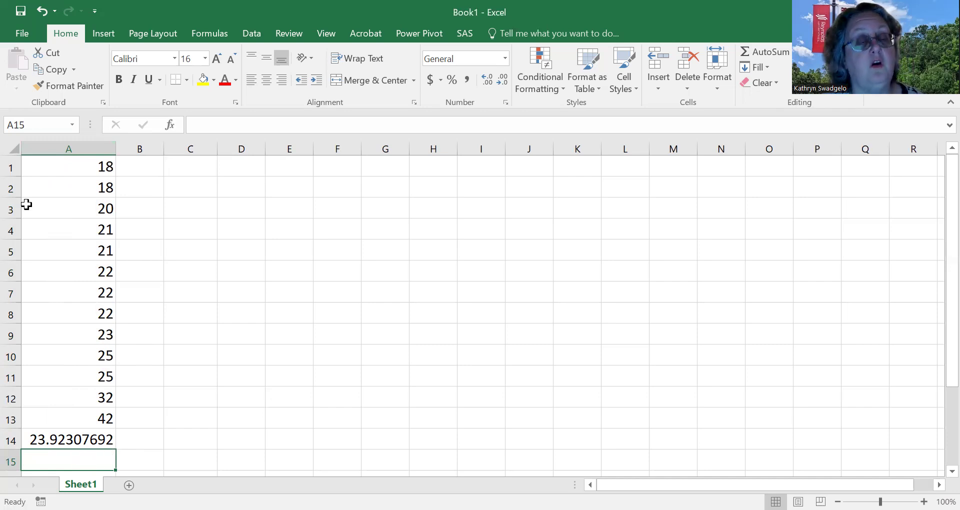
{"action": "left_click", "coordinate": [69, 148]}
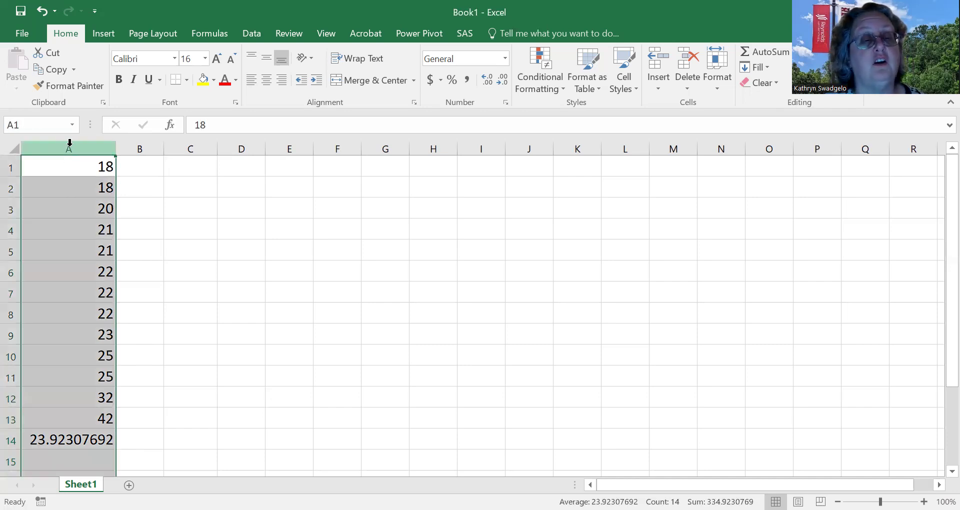
{"action": "left_click", "coordinate": [260, 87]}
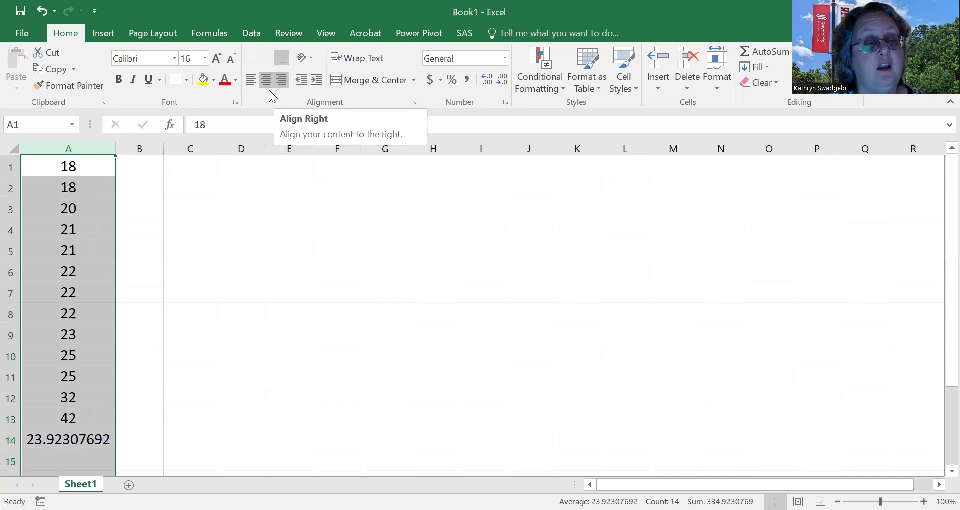
{"action": "left_click", "coordinate": [72, 461]}
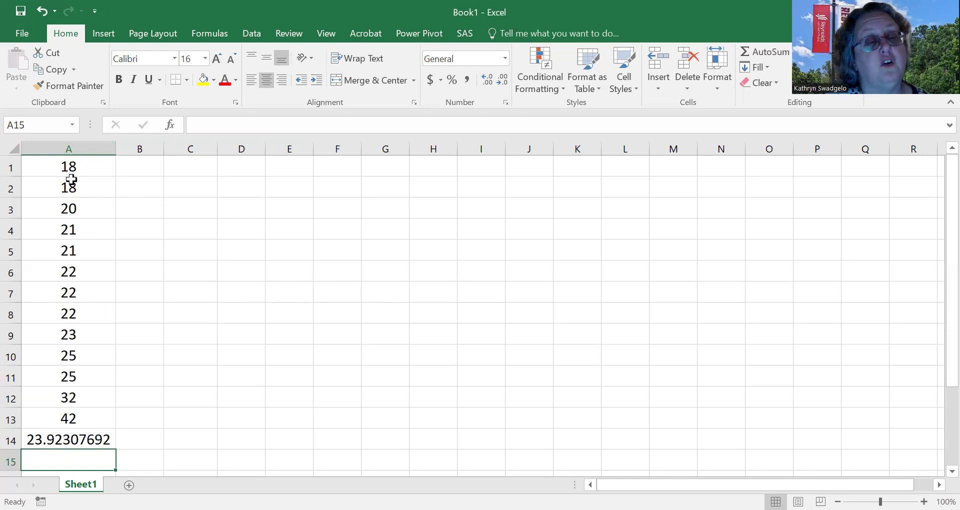
Calculate the first value's deviation from the mean in B1 with the formula =A1-23.92307692
{"action": "left_click_drag", "start_coordinate": [68, 163], "coordinate": [96, 419]}
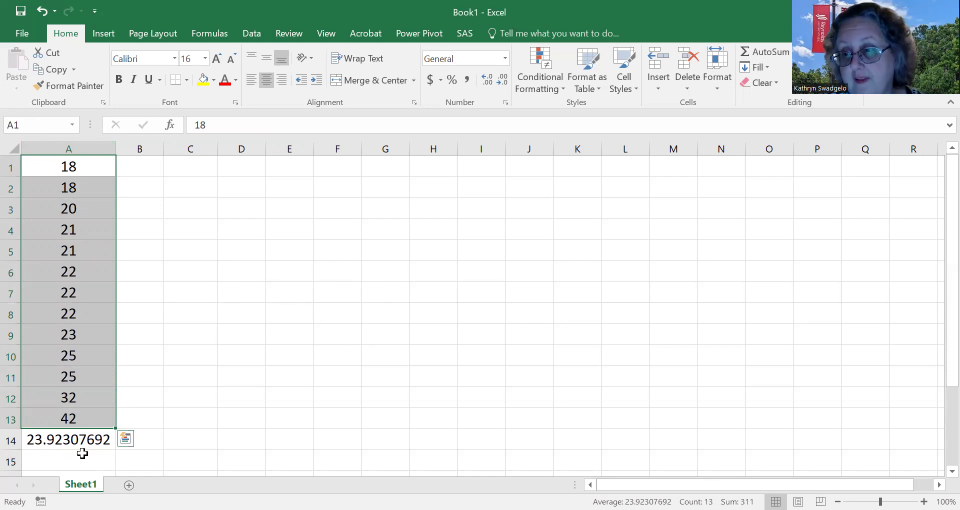
{"action": "left_click", "coordinate": [244, 314]}
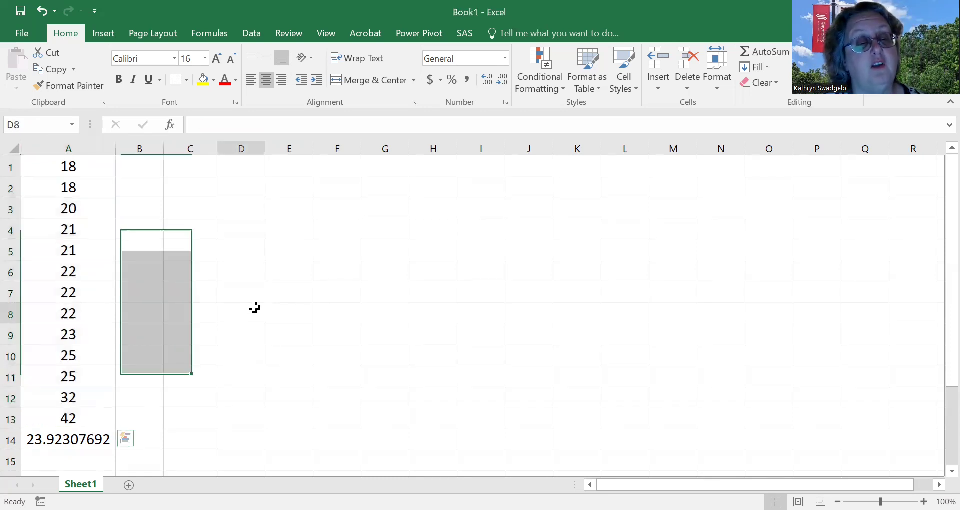
{"action": "left_click", "coordinate": [151, 163]}
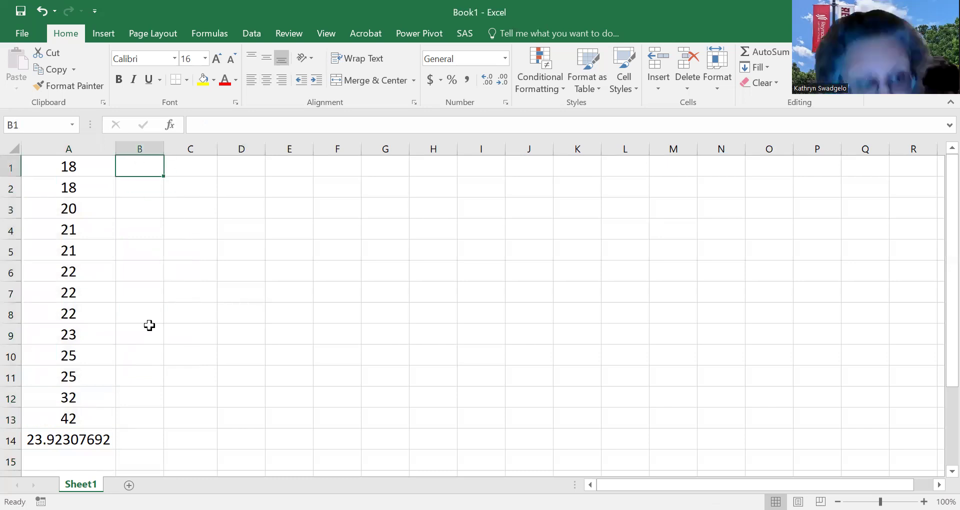
{"action": "type", "text": "="}
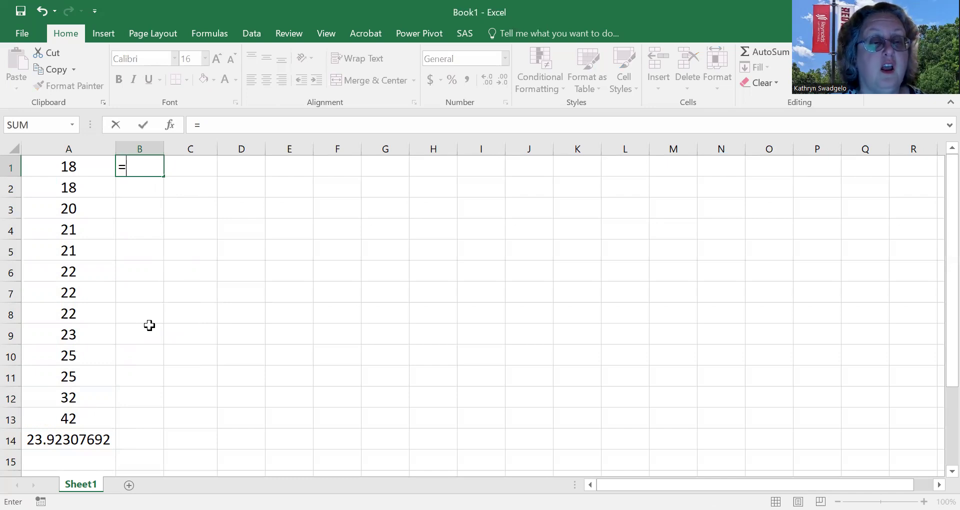
{"action": "left_click", "coordinate": [68, 166]}
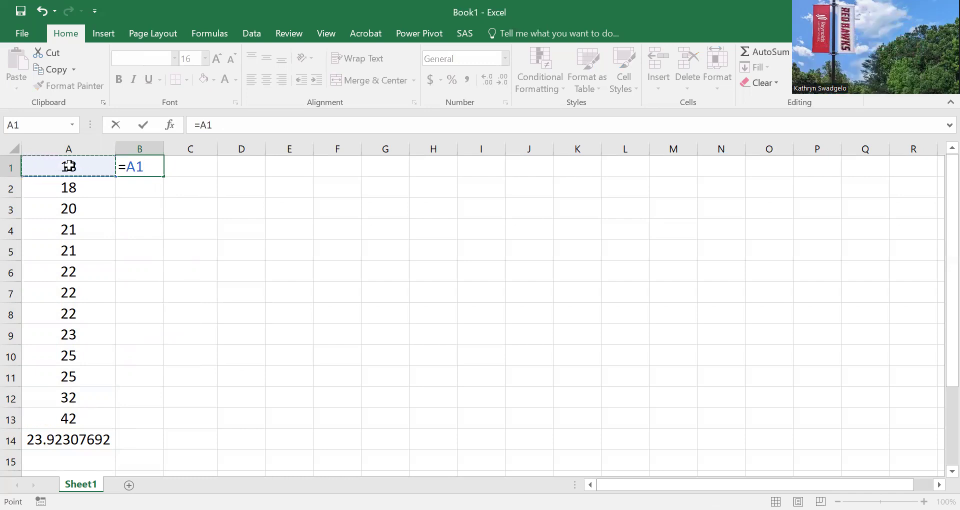
{"action": "type", "text": "-23."}
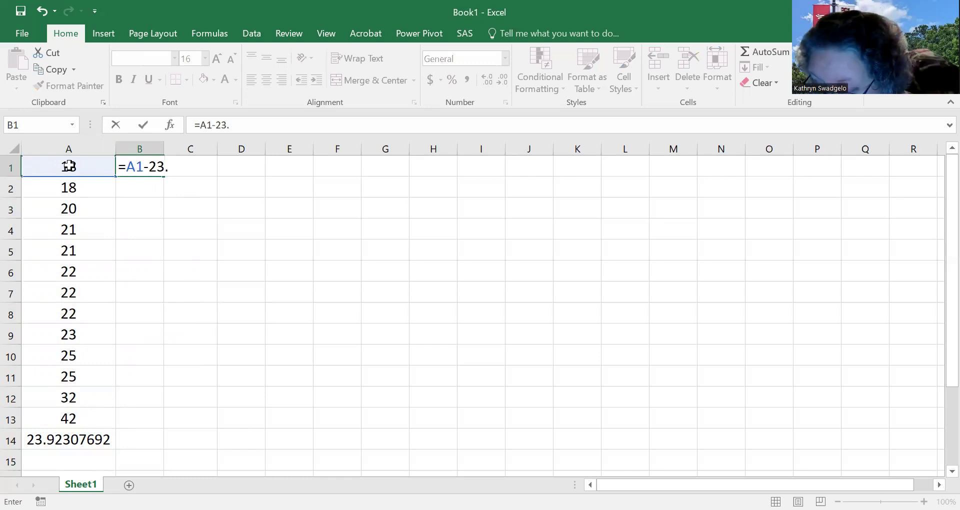
{"action": "type", "text": "92"}
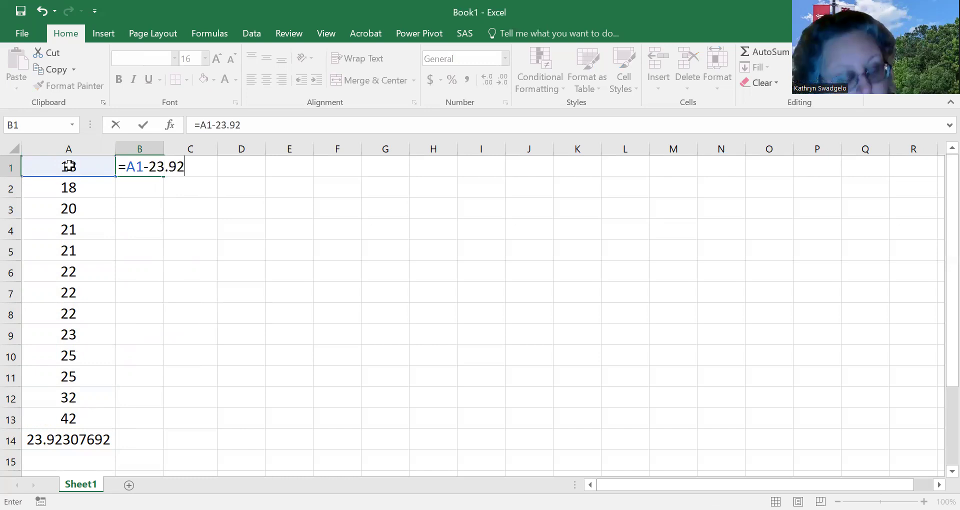
{"action": "type", "text": "307692"}
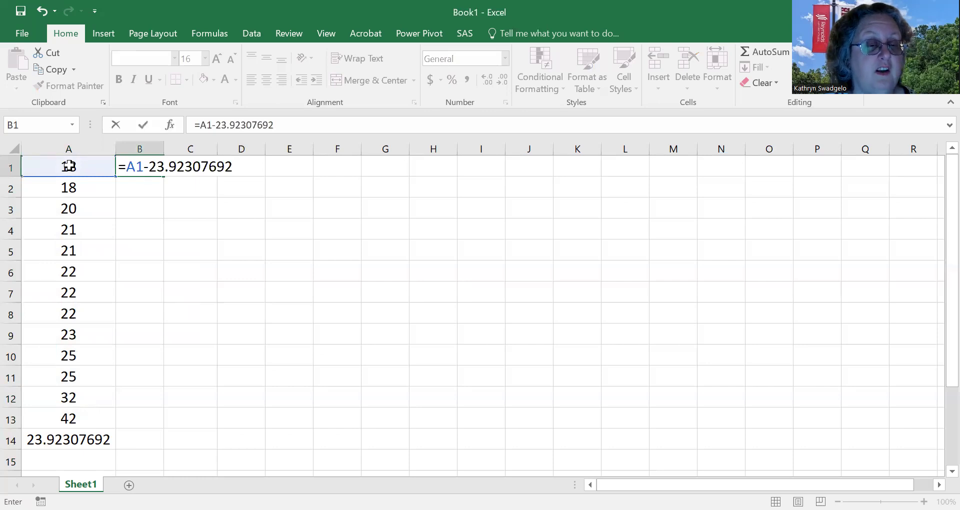
{"action": "key", "text": "Return"}
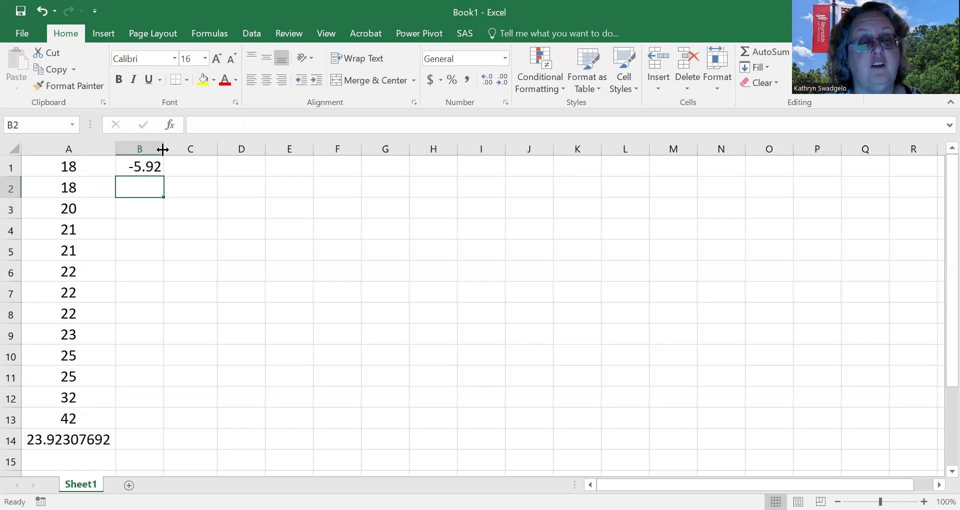
Auto-fit the width of column B and undo that width change
{"action": "double_click", "coordinate": [163, 149]}
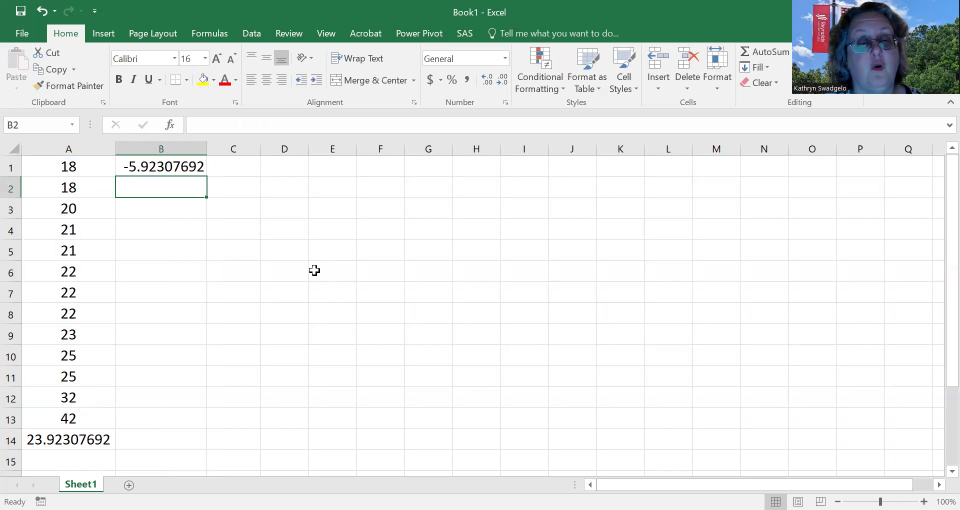
{"action": "left_click", "coordinate": [42, 11]}
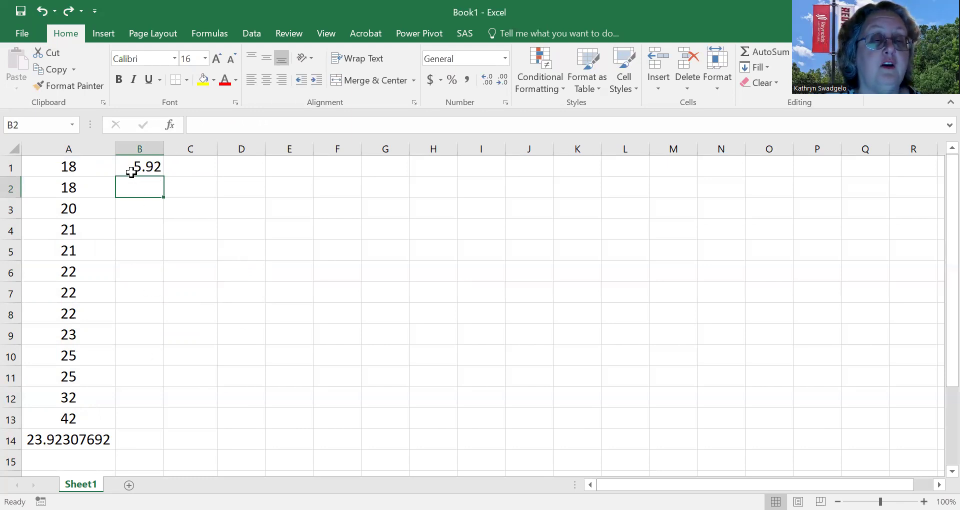
Copy the deviation formula from B1 down through B13 and check the copied formulas in B2, B3 and B9
{"action": "left_click", "coordinate": [151, 167]}
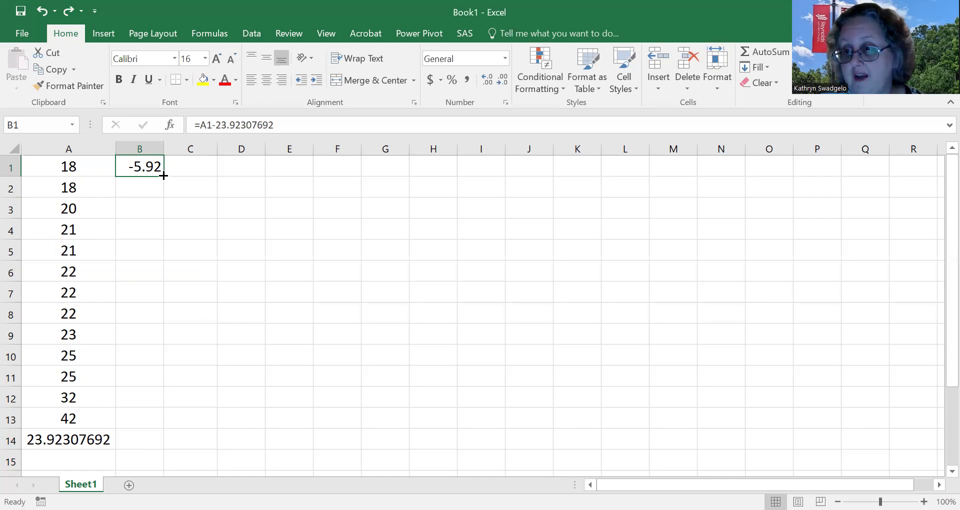
{"action": "left_click_drag", "start_coordinate": [163, 176], "coordinate": [165, 424]}
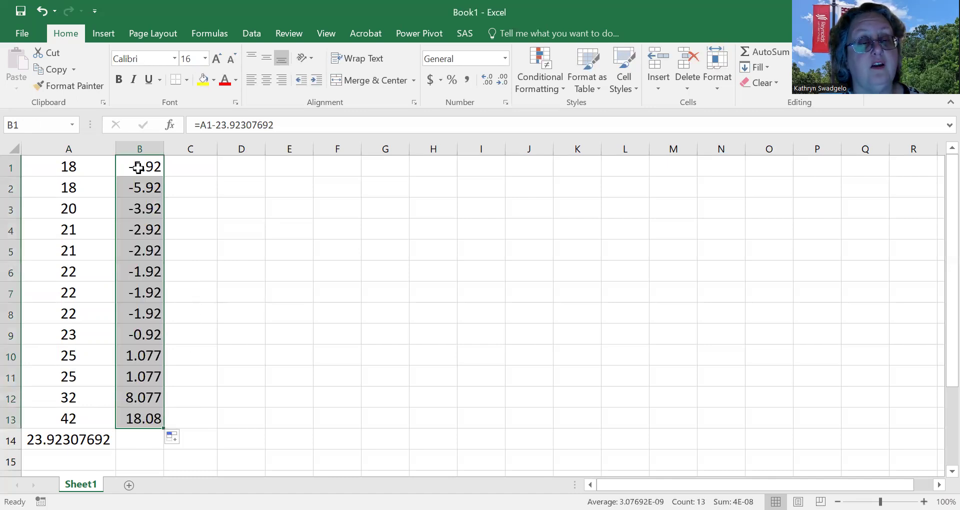
{"action": "left_click", "coordinate": [72, 187]}
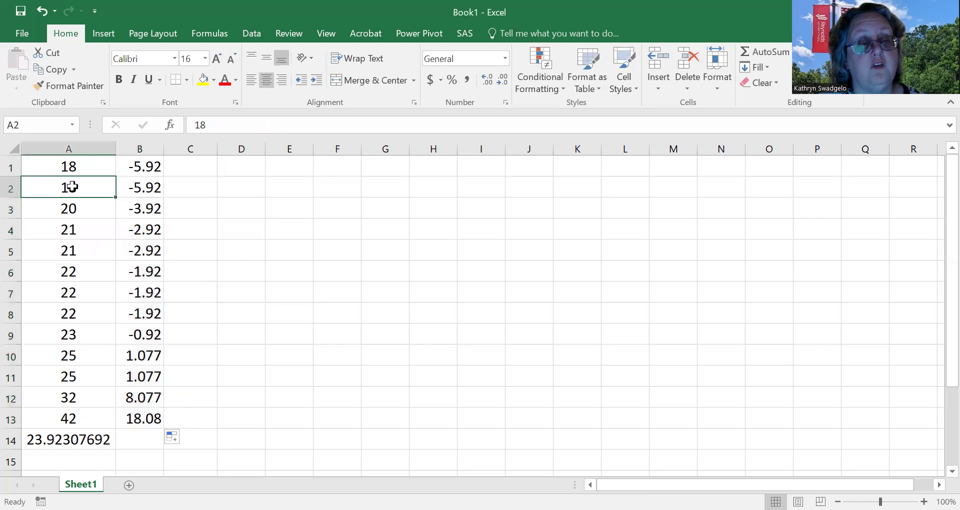
{"action": "left_click", "coordinate": [142, 187]}
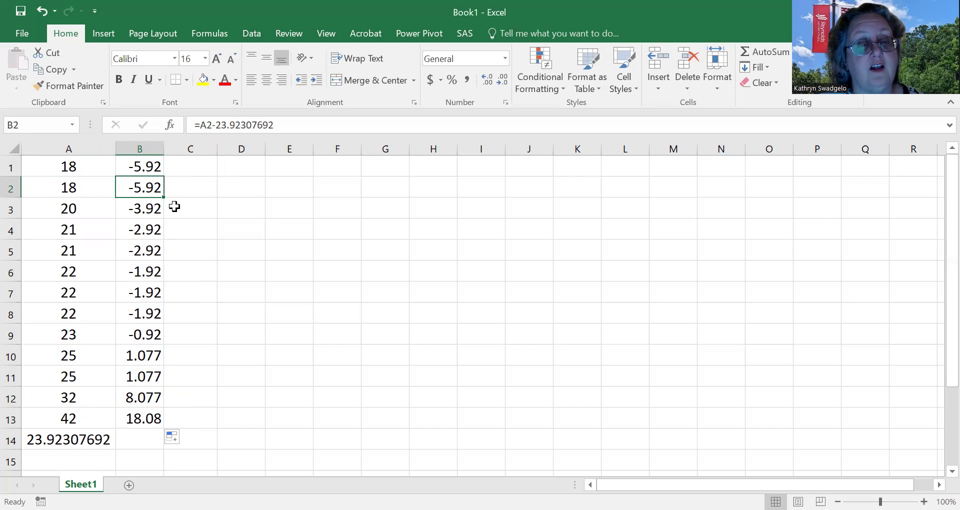
{"action": "left_click", "coordinate": [143, 208]}
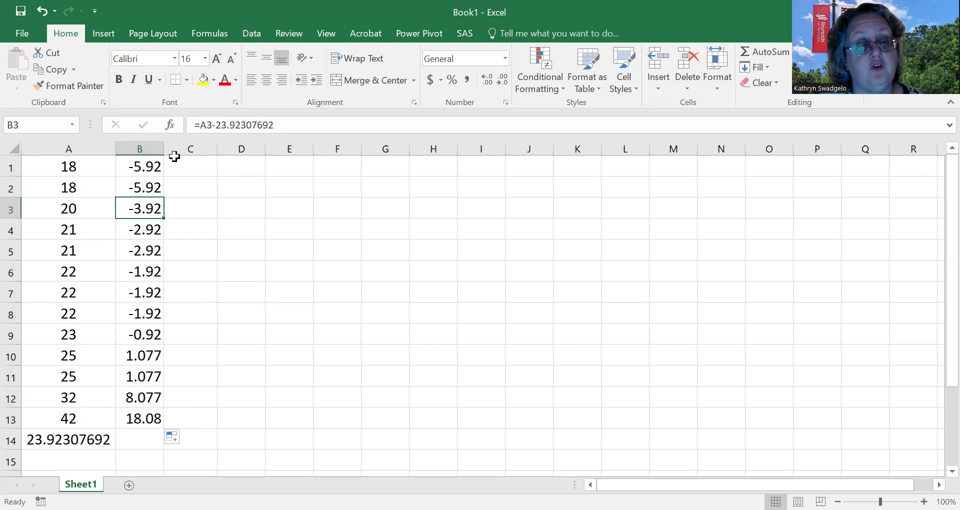
{"action": "left_click", "coordinate": [141, 339]}
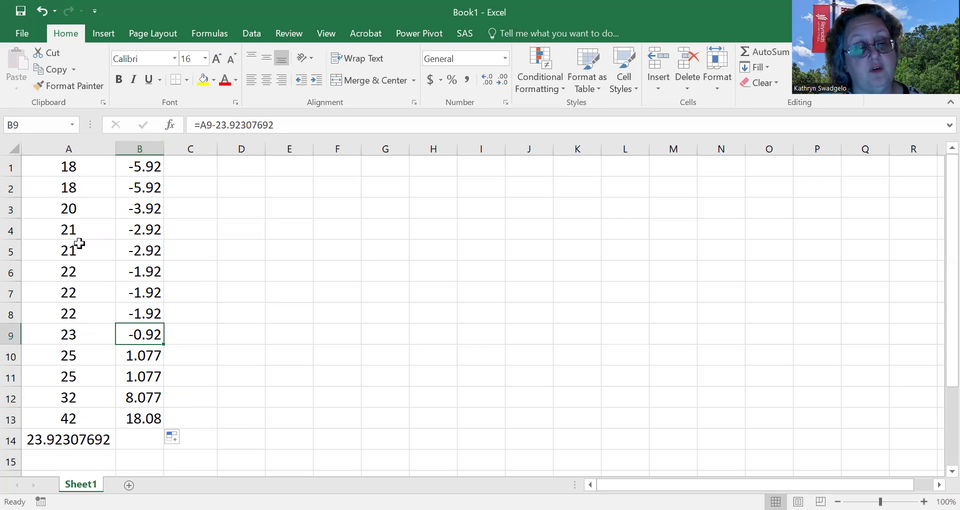
{"action": "left_click", "coordinate": [230, 393]}
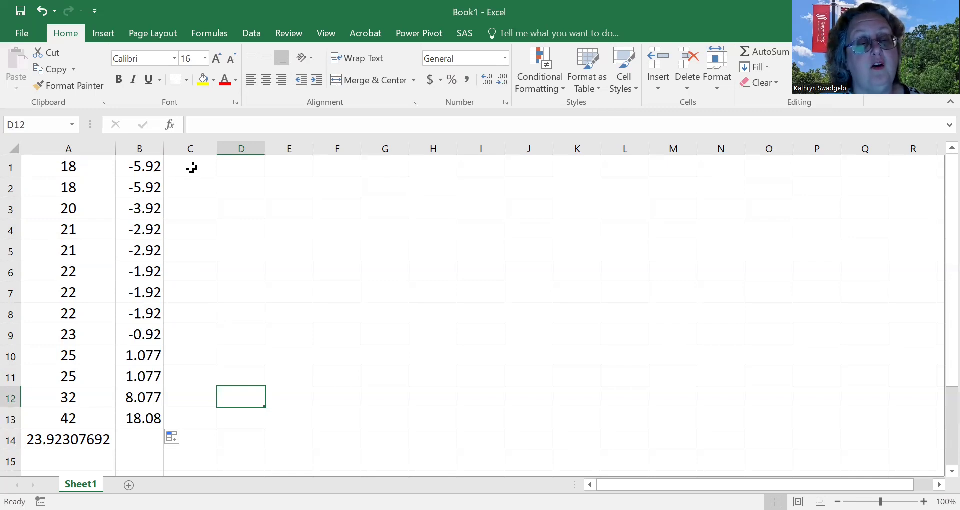
Square the first deviation in C1 with the formula =B1*B1
{"action": "left_click", "coordinate": [192, 168]}
{"action": "type", "text": "="}
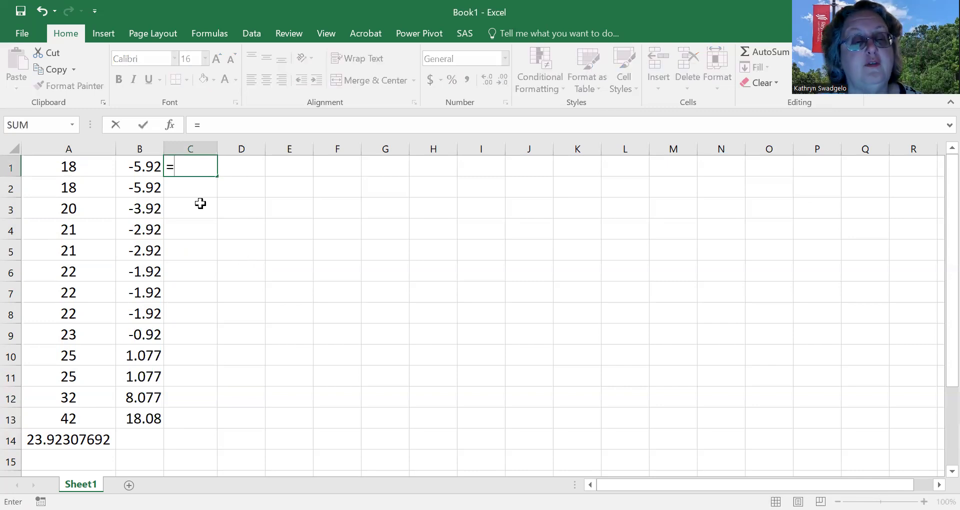
{"action": "left_click", "coordinate": [138, 163]}
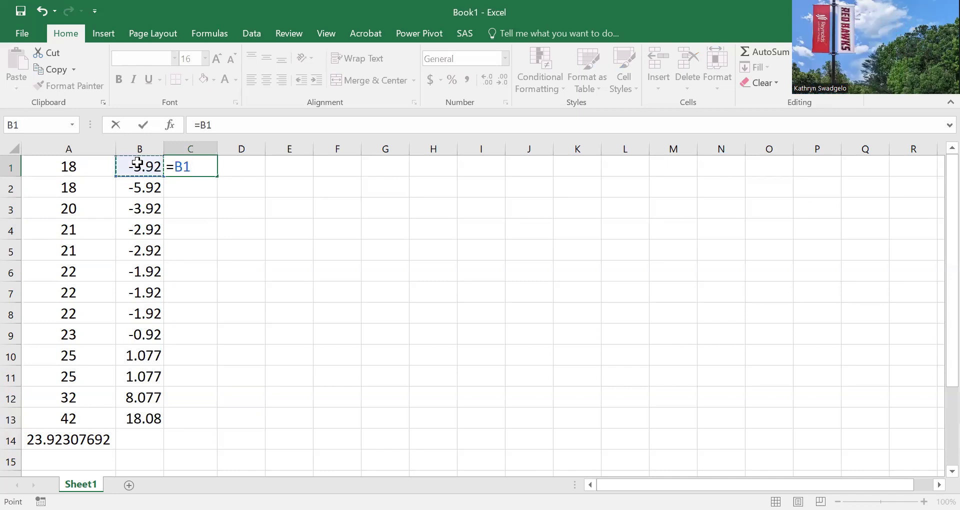
{"action": "type", "text": "*"}
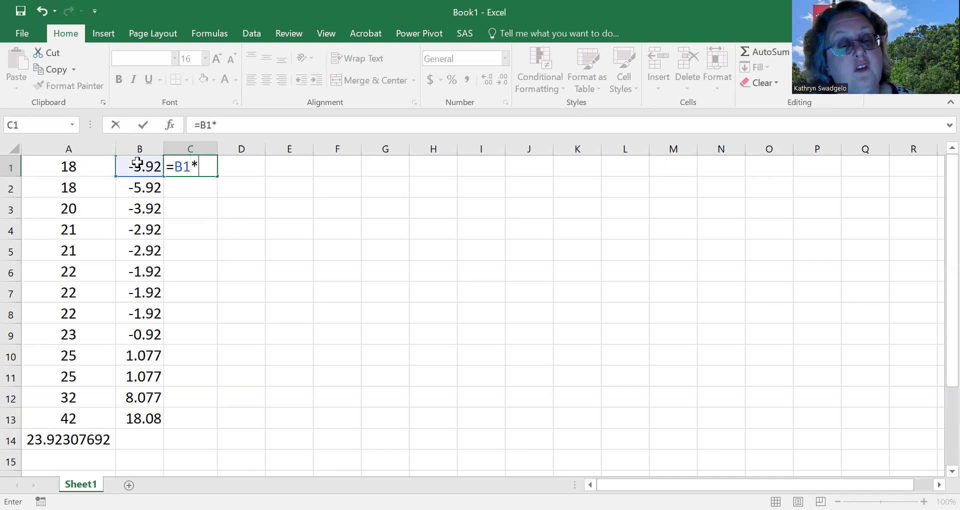
{"action": "left_click", "coordinate": [138, 163]}
{"action": "key", "text": "Return"}
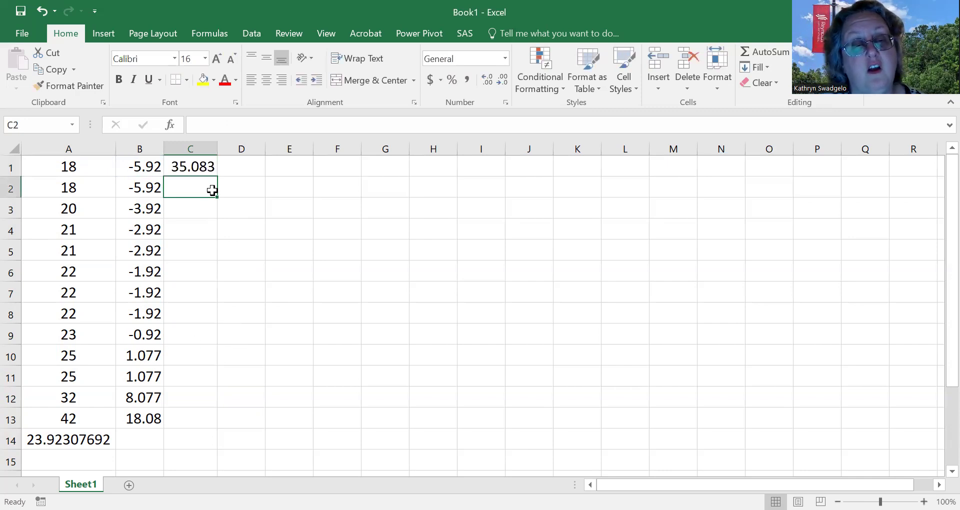
Rewrite the formula in C1 with an exponent as =B1^2
{"action": "left_click", "coordinate": [186, 167]}
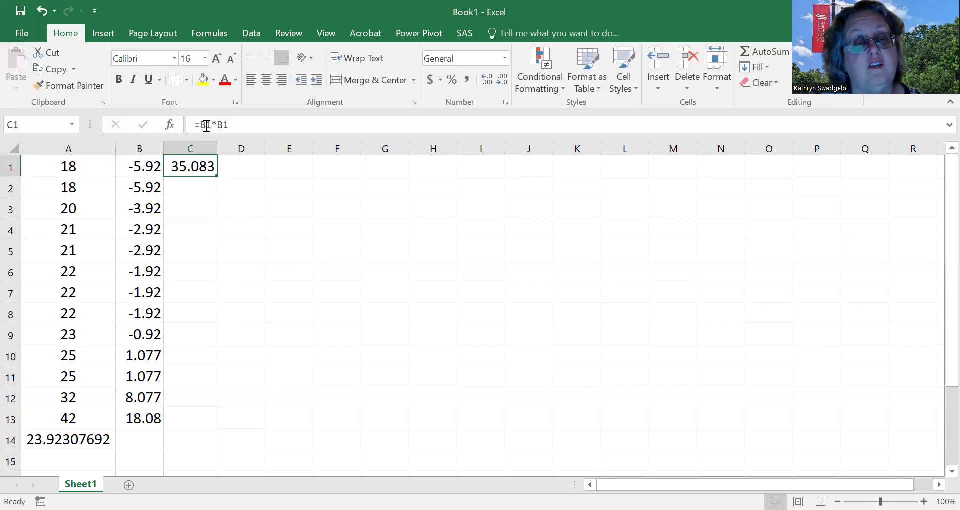
{"action": "double_click", "coordinate": [241, 125]}
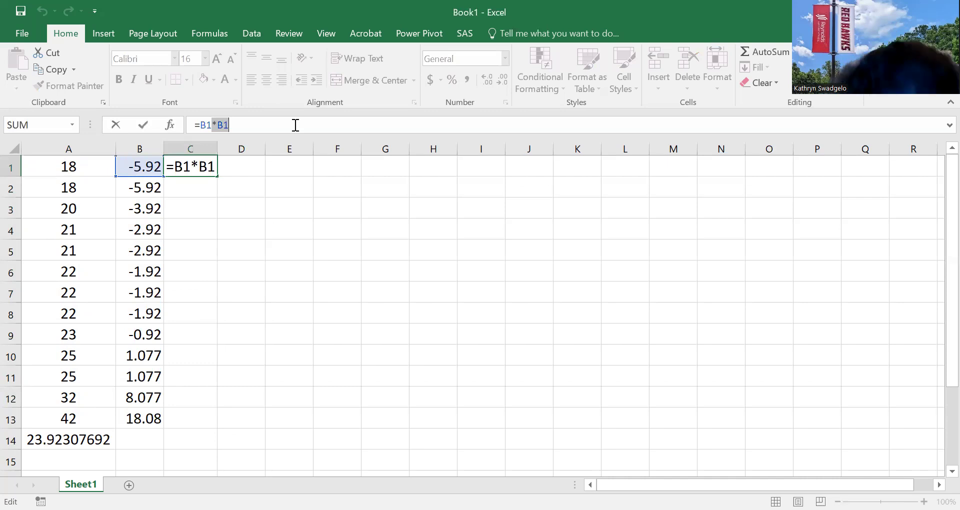
{"action": "type", "text": "^"}
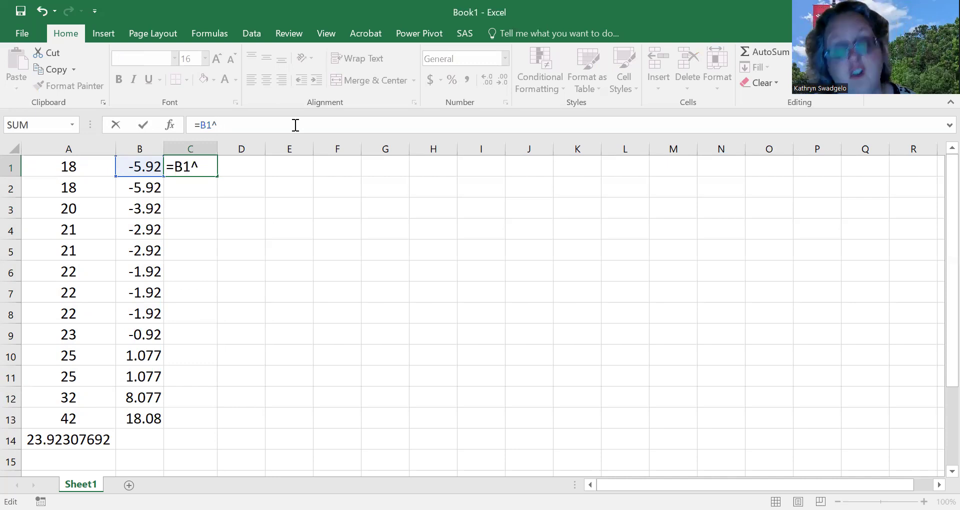
{"action": "type", "text": "2"}
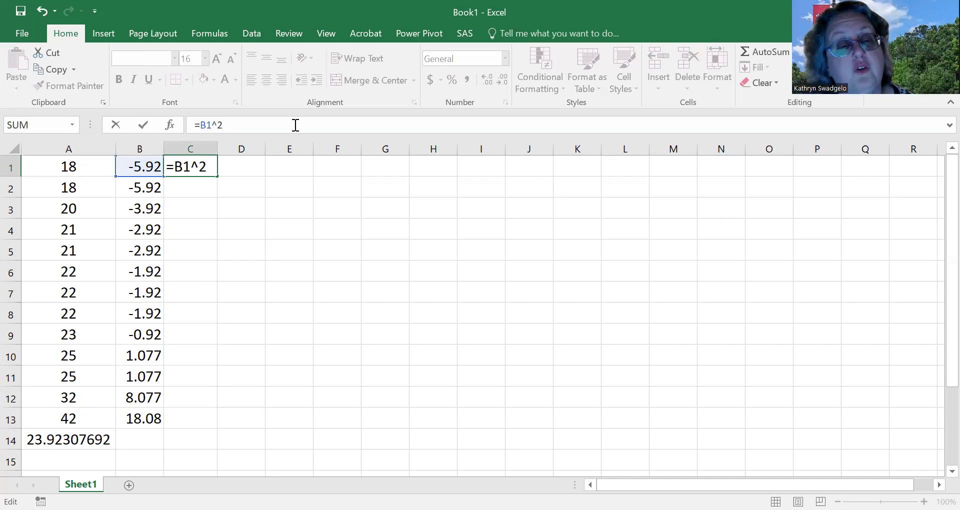
{"action": "key", "text": "Return"}
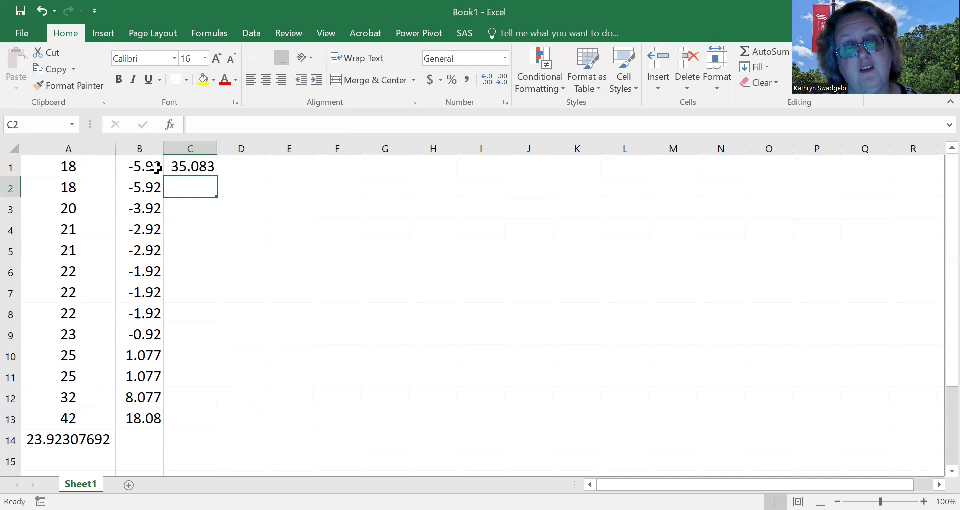
Copy the squared-deviation formula from C1 down through C13
{"action": "left_click", "coordinate": [215, 171]}
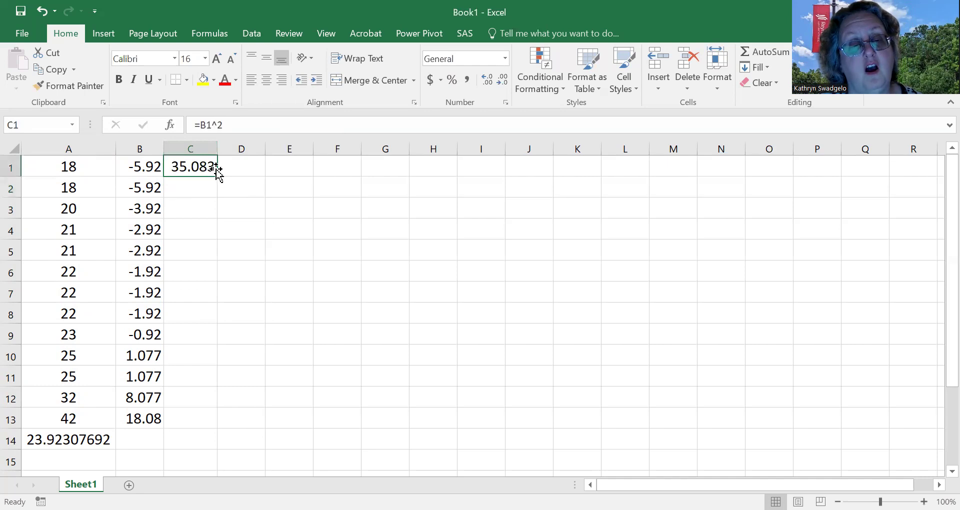
{"action": "left_click_drag", "start_coordinate": [217, 174], "coordinate": [210, 430]}
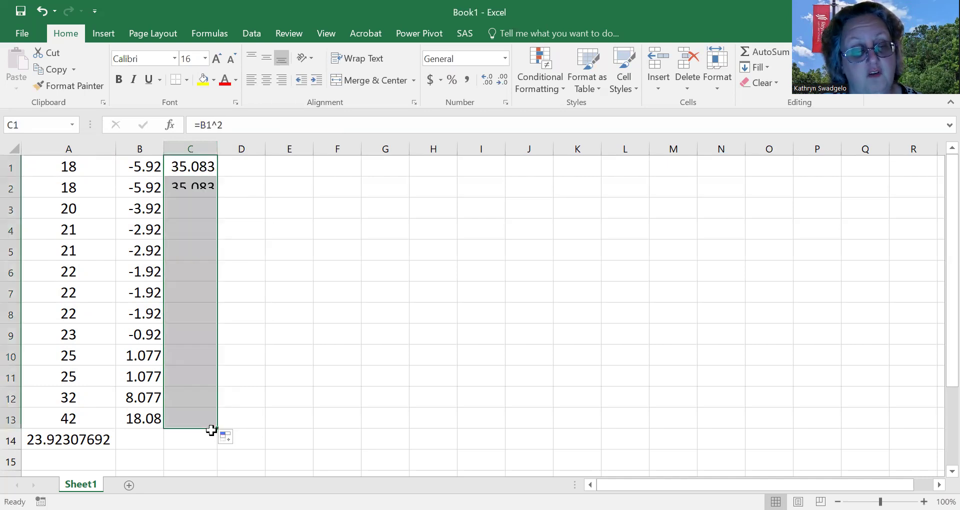
{"action": "left_click", "coordinate": [354, 378]}
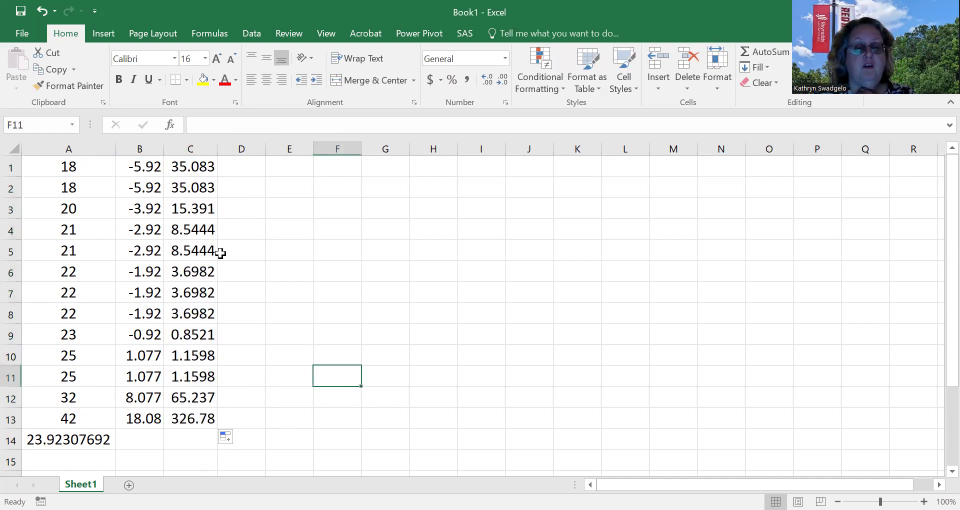
Total the squared deviations in C1:C13 in cell C14 with AutoSum
{"action": "left_click", "coordinate": [189, 165]}
{"action": "left_click_drag", "start_coordinate": [188, 210], "coordinate": [196, 415]}
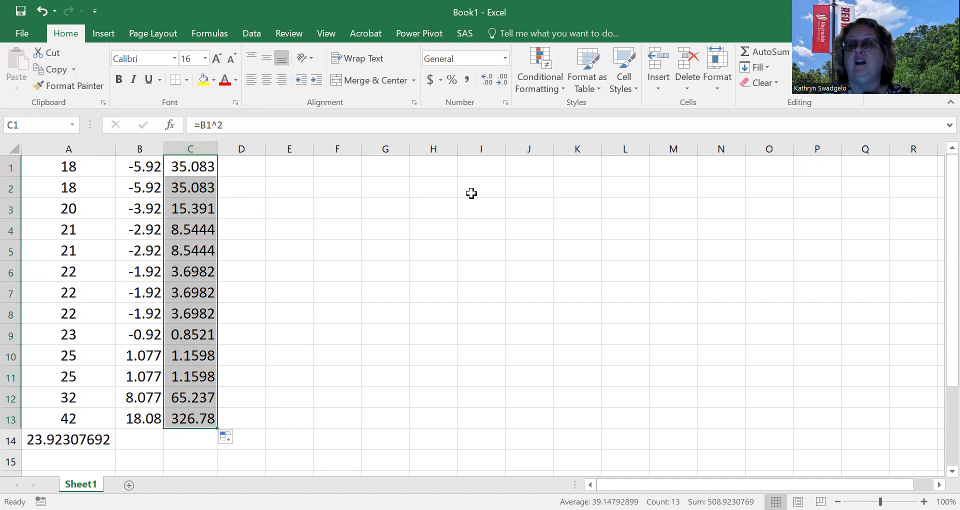
{"action": "left_click", "coordinate": [758, 51]}
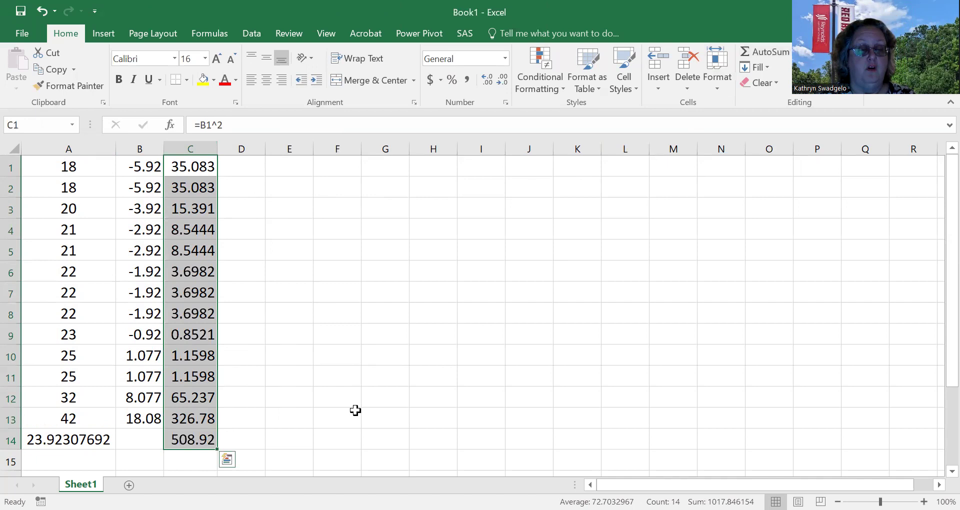
Divide the squared-deviation total in C14 by 12 as =SUM(C1:C13)/12 and widen column C to fit its values
{"action": "left_click", "coordinate": [175, 442]}
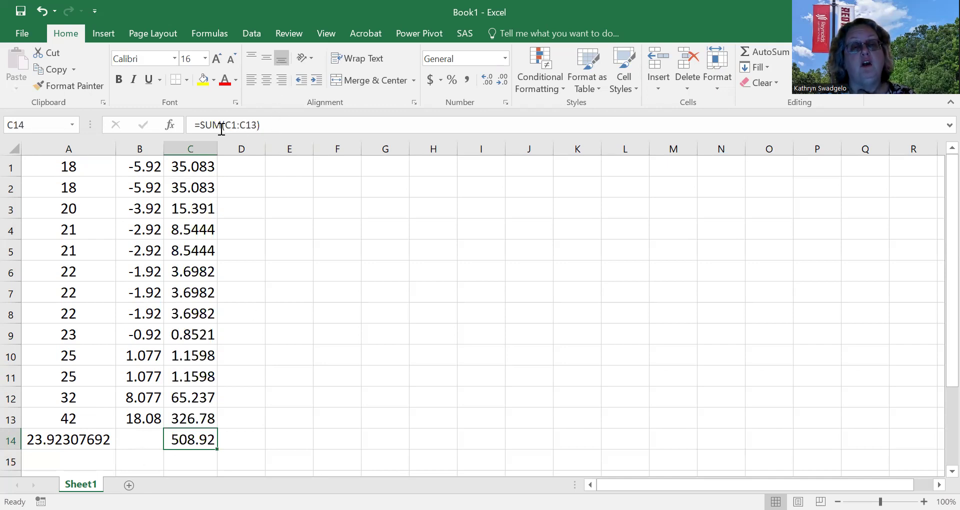
{"action": "left_click", "coordinate": [275, 121]}
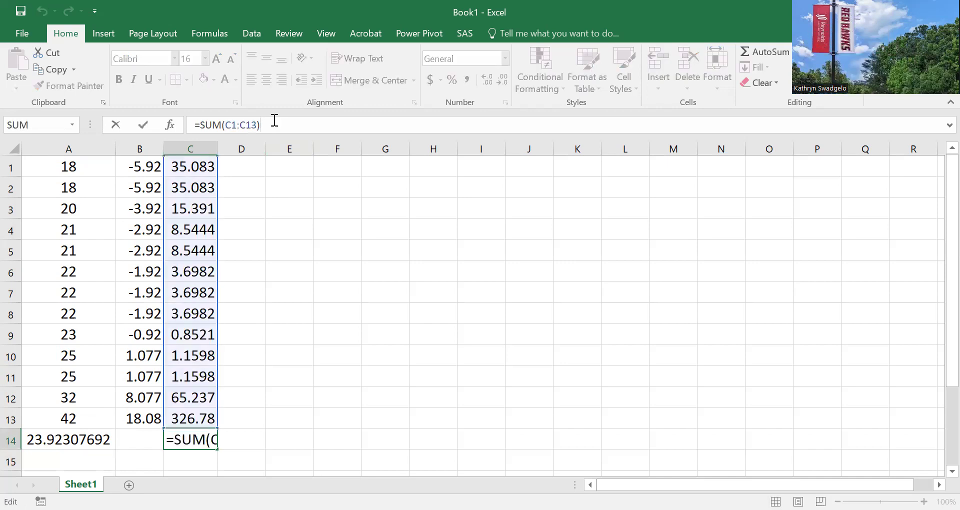
{"action": "type", "text": "/1"}
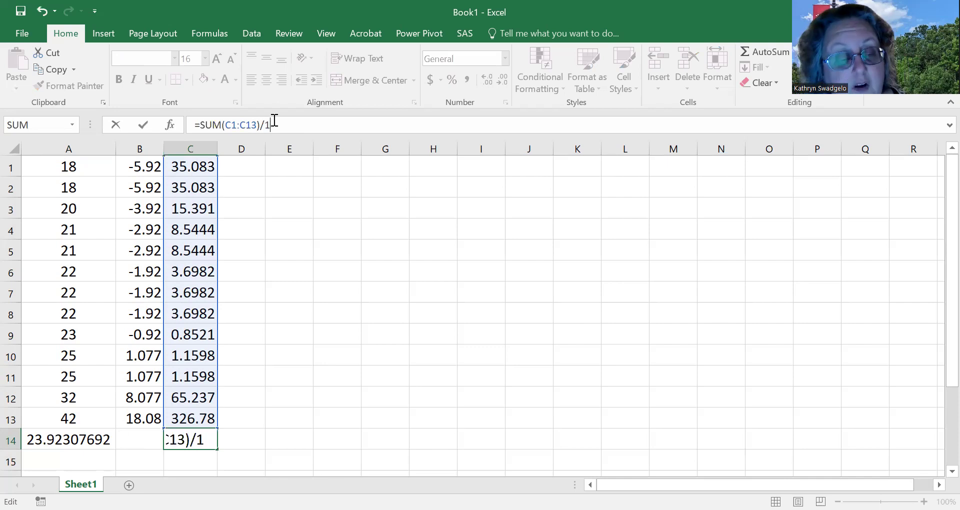
{"action": "type", "text": "2"}
{"action": "key", "text": "Return"}
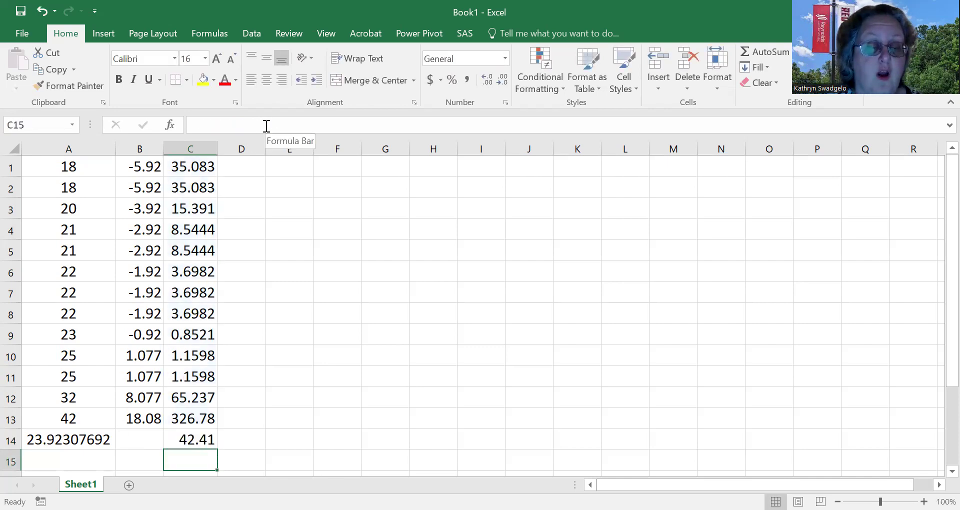
{"action": "double_click", "coordinate": [217, 149]}
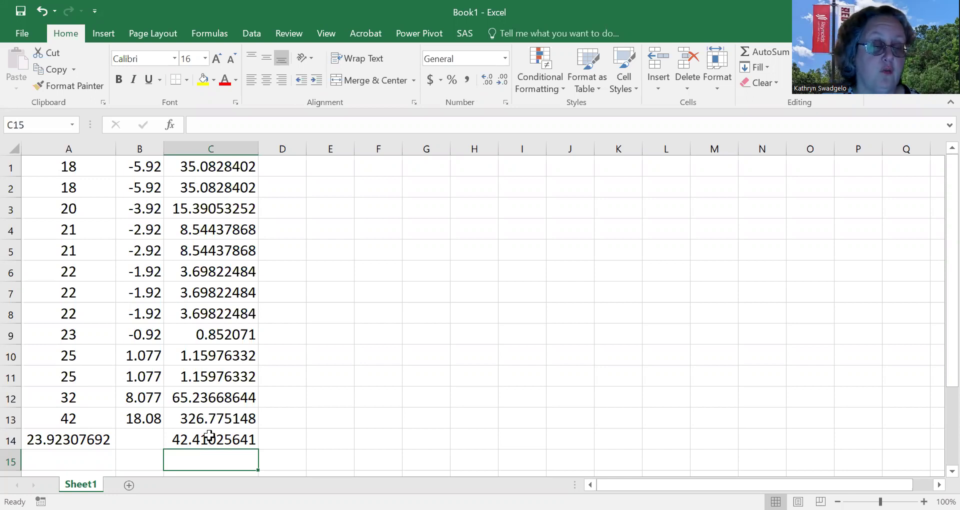
Calculate the square root of the variance in D14 with =SQRT(C14) and widen column D to fit the result
{"action": "left_click", "coordinate": [283, 436]}
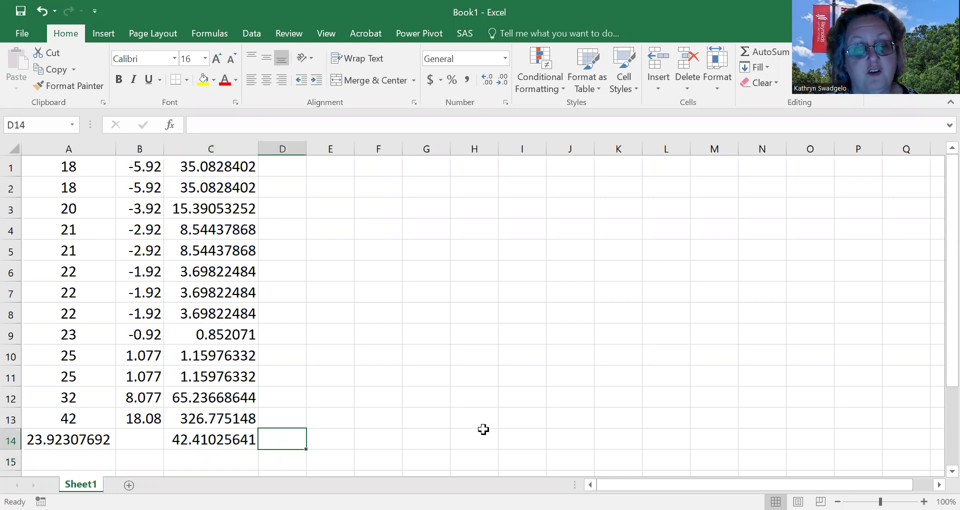
{"action": "type", "text": "="}
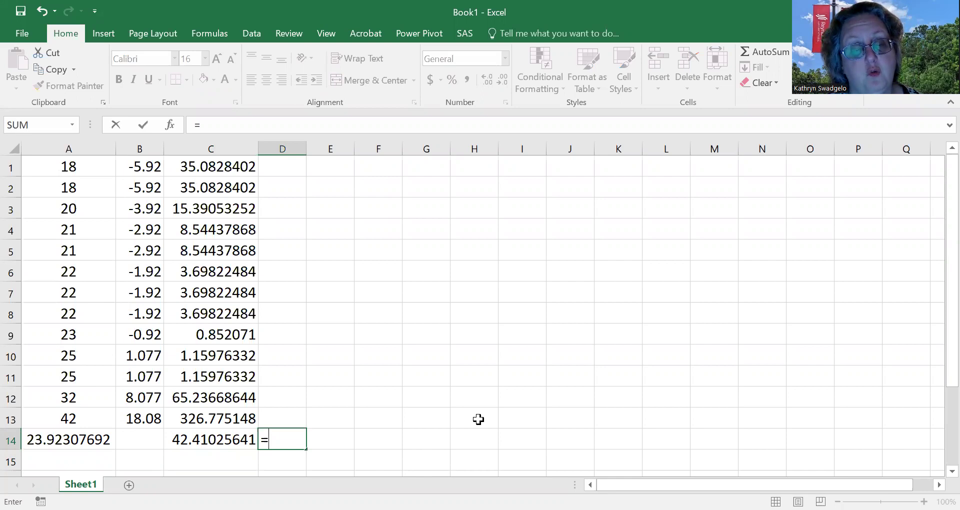
{"action": "type", "text": "s"}
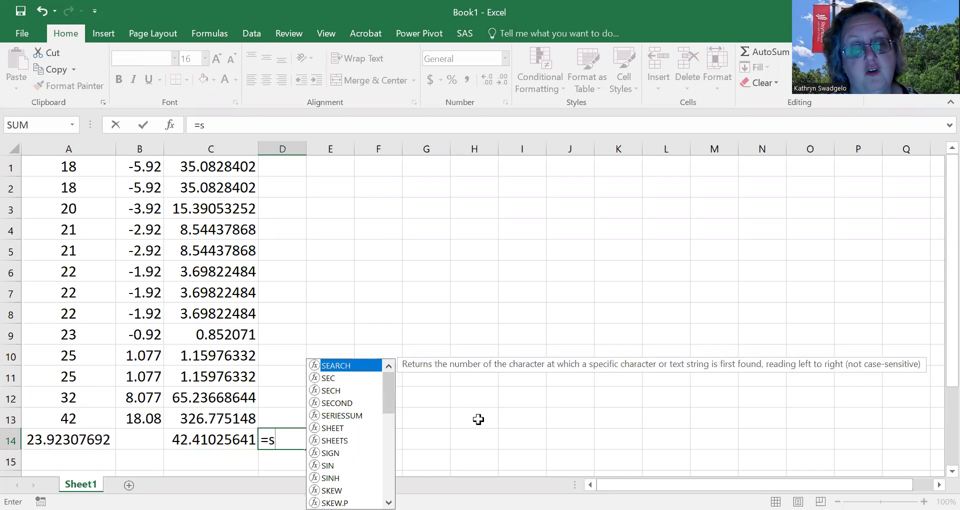
{"action": "type", "text": "qrt"}
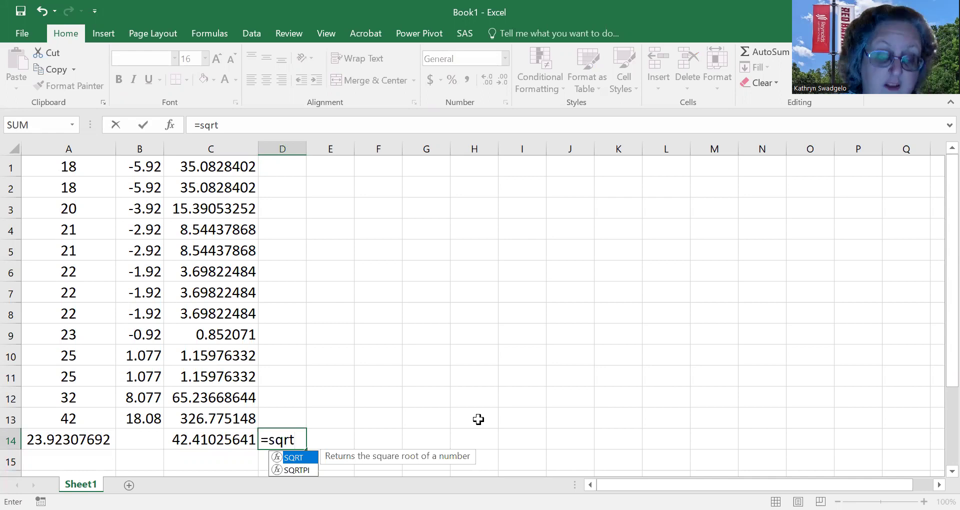
{"action": "type", "text": "("}
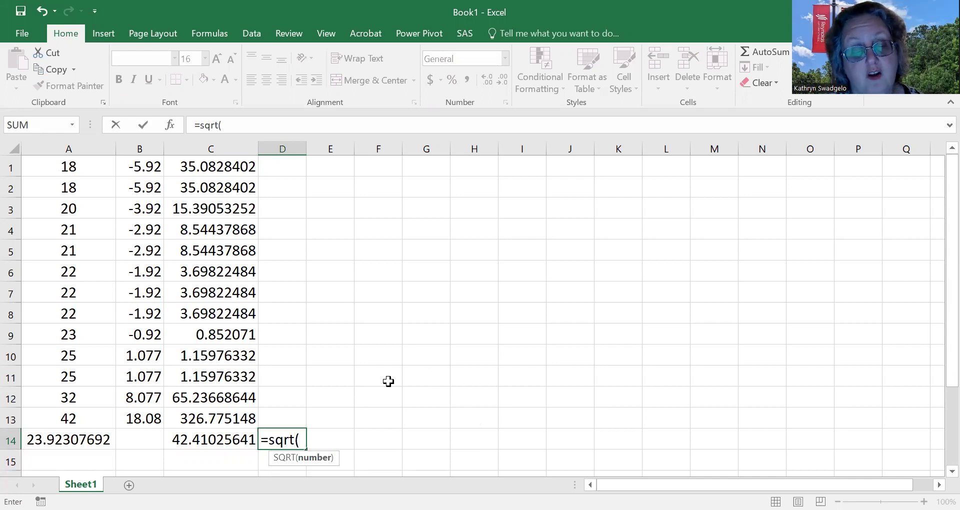
{"action": "left_click", "coordinate": [201, 439]}
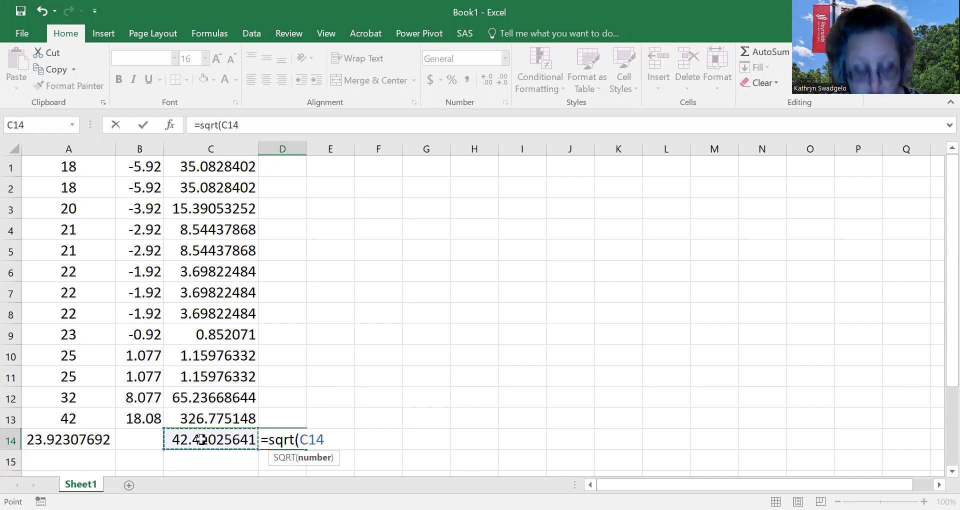
{"action": "type", "text": ")"}
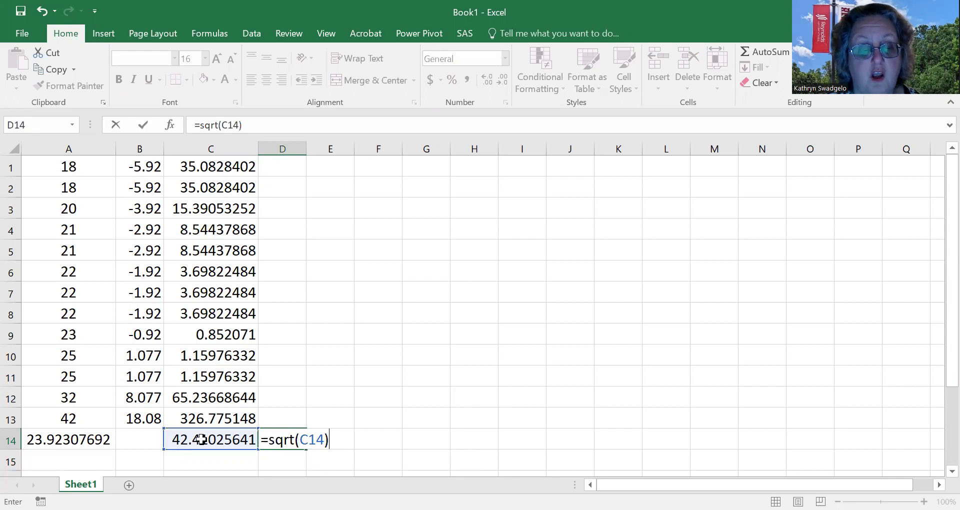
{"action": "key", "text": "Return"}
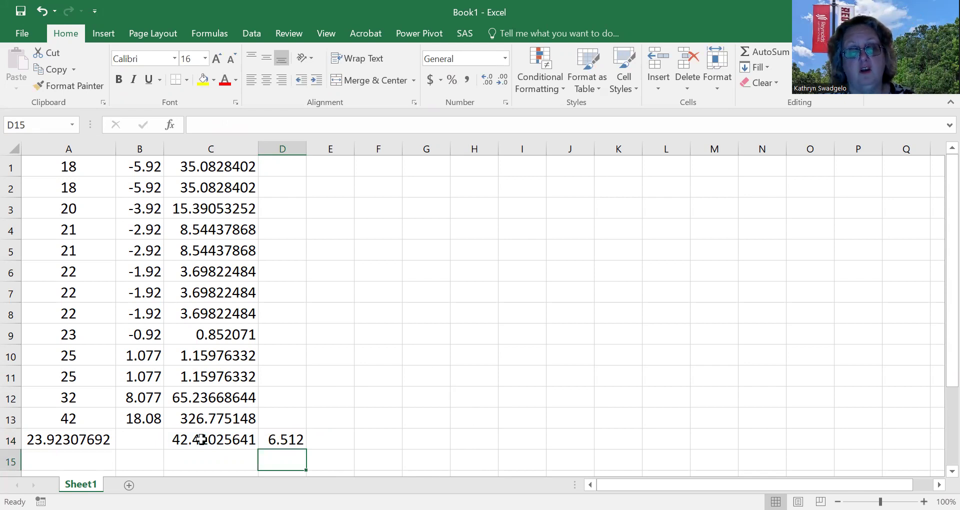
{"action": "double_click", "coordinate": [304, 149]}
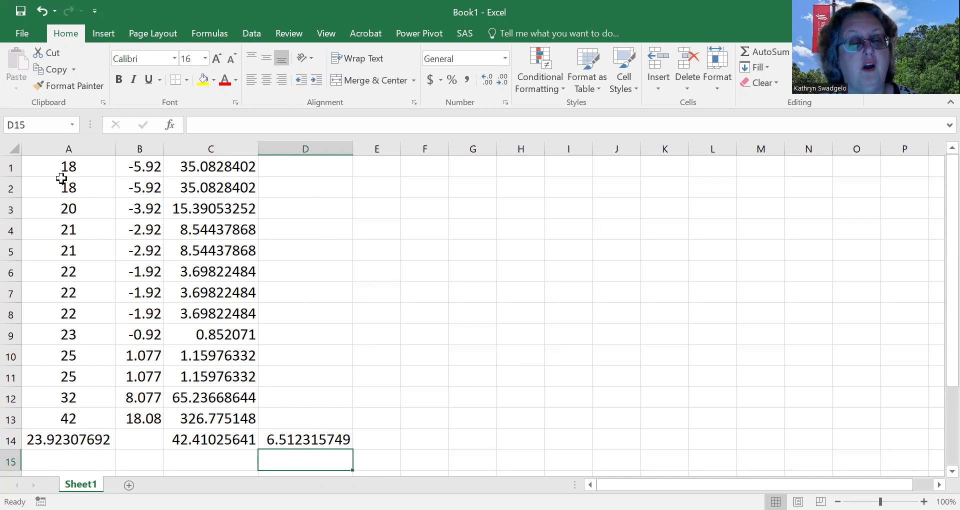
Copy the data values in A1:A13 to column F, starting at F1
{"action": "left_click_drag", "start_coordinate": [65, 160], "coordinate": [44, 420]}
{"action": "right_click", "coordinate": [95, 200]}
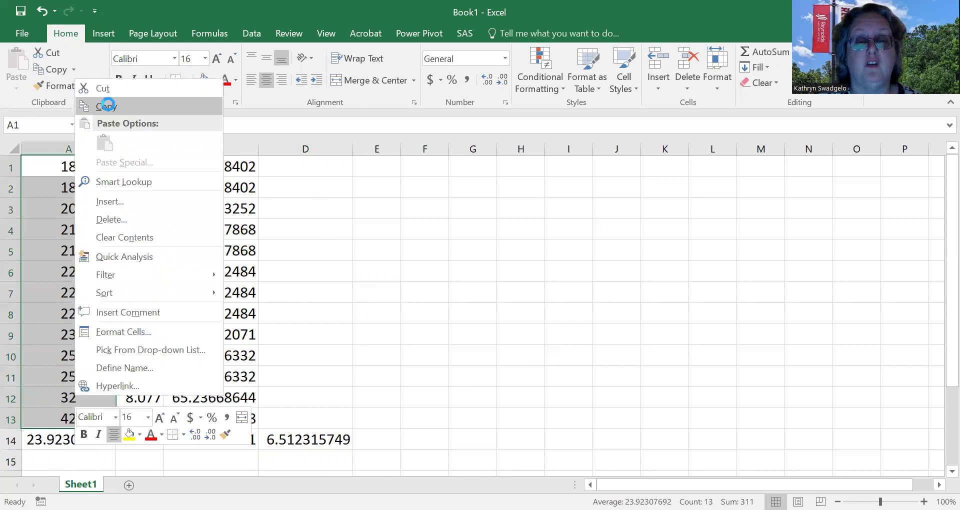
{"action": "left_click", "coordinate": [107, 105]}
{"action": "left_click", "coordinate": [426, 164]}
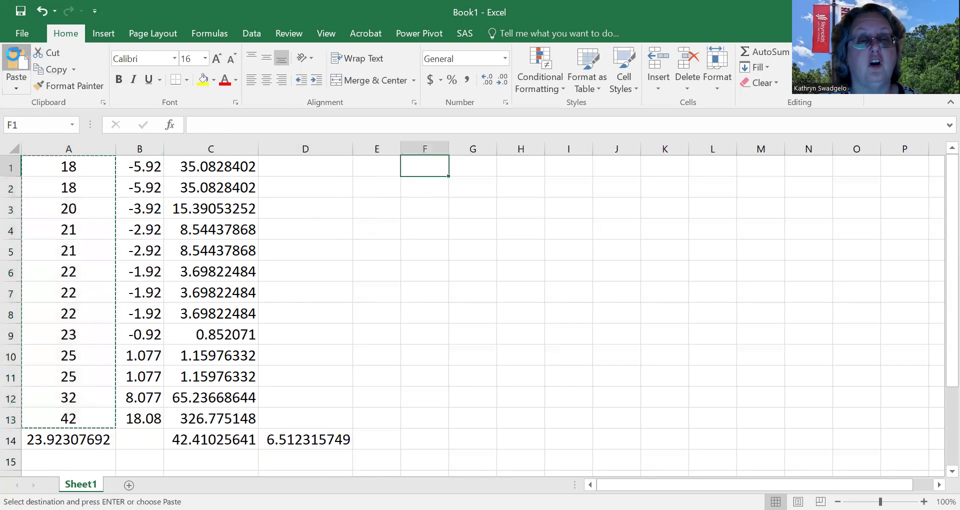
{"action": "key", "text": "ctrl+v"}
Total the copied data values F1:F13 in cell F14 with AutoSum
{"action": "left_click_drag", "start_coordinate": [426, 165], "coordinate": [430, 420]}
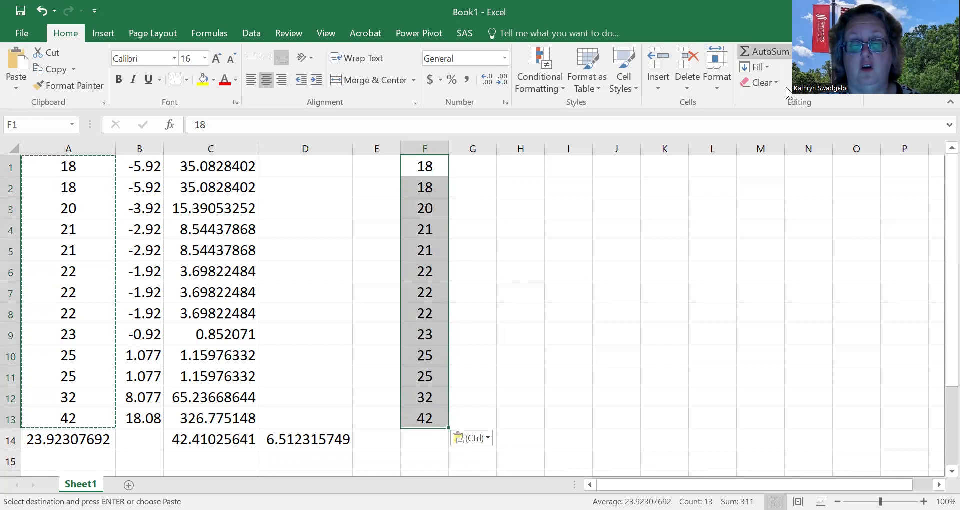
{"action": "left_click", "coordinate": [764, 51]}
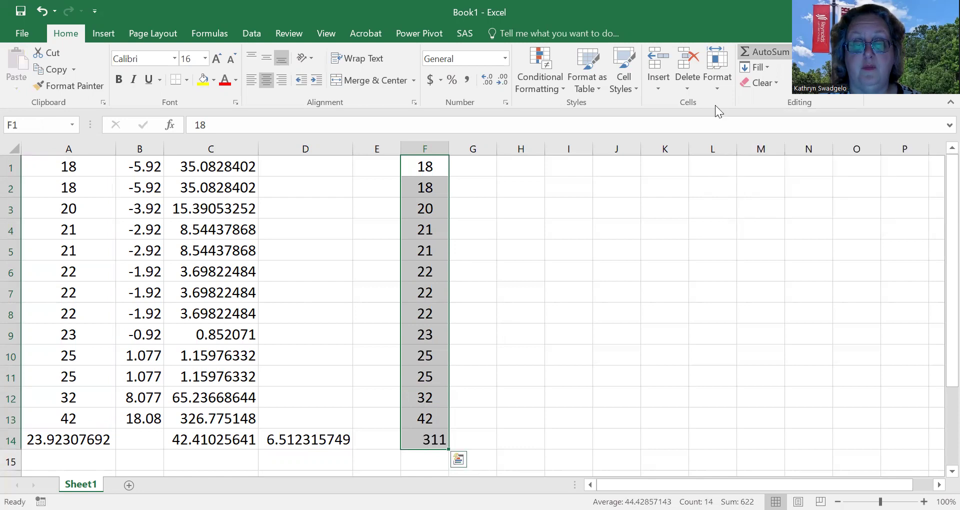
{"action": "left_click", "coordinate": [553, 340]}
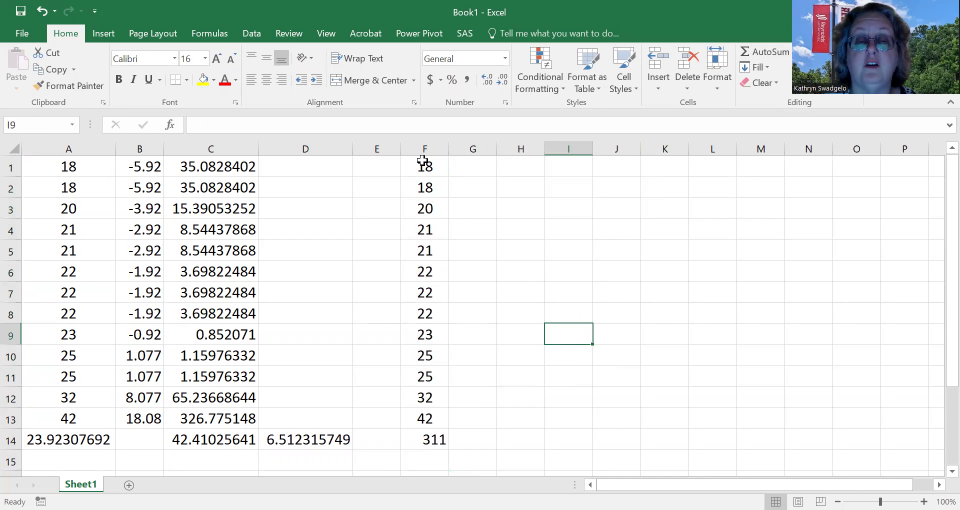
Square the first copied value in G1 with =F1^2 and fill the formula down through G13
{"action": "left_click", "coordinate": [473, 168]}
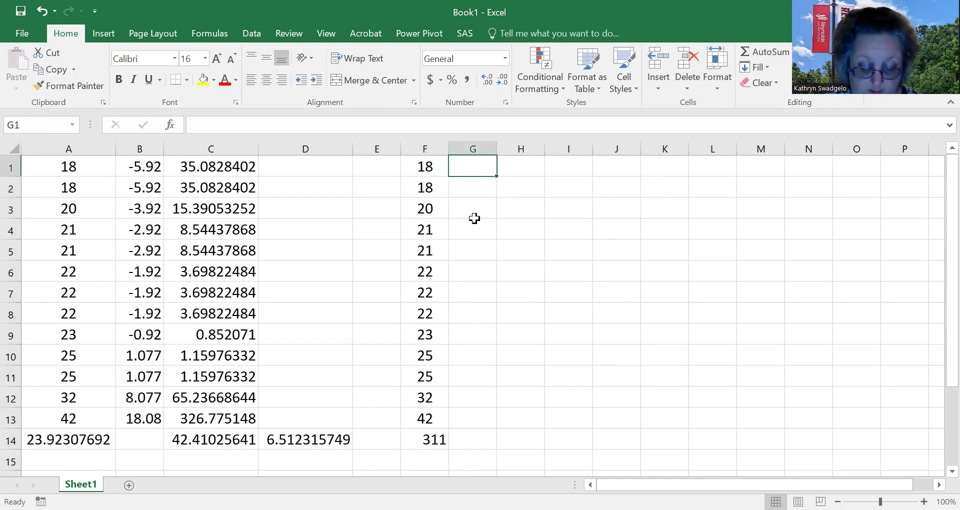
{"action": "type", "text": "="}
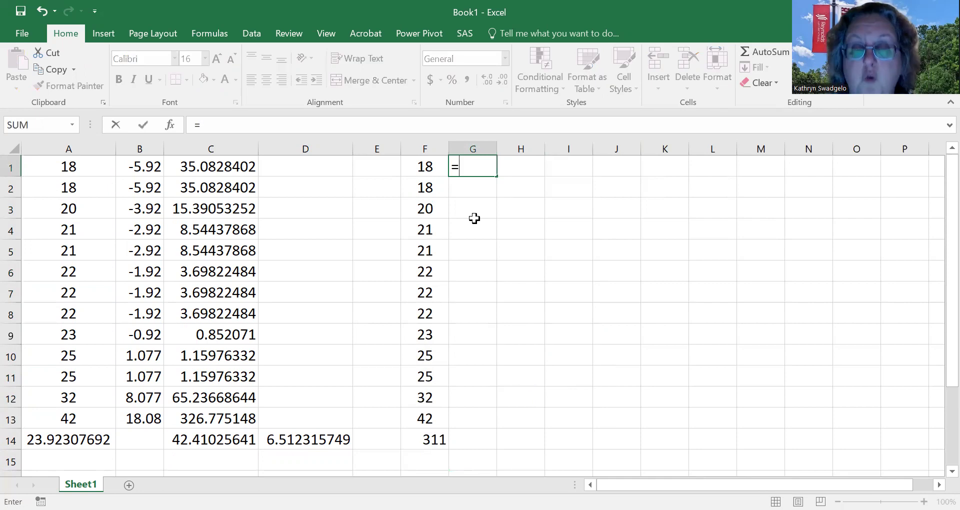
{"action": "left_click", "coordinate": [419, 168]}
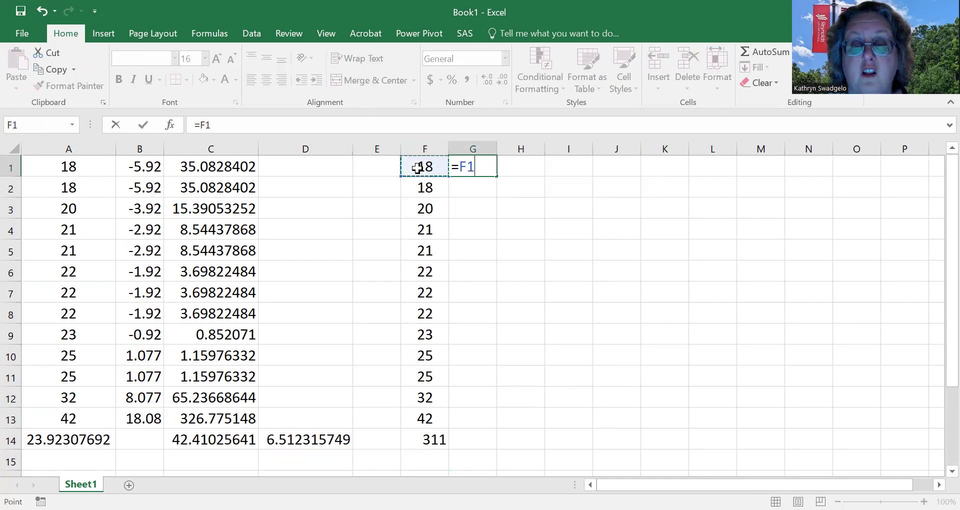
{"action": "type", "text": "^2"}
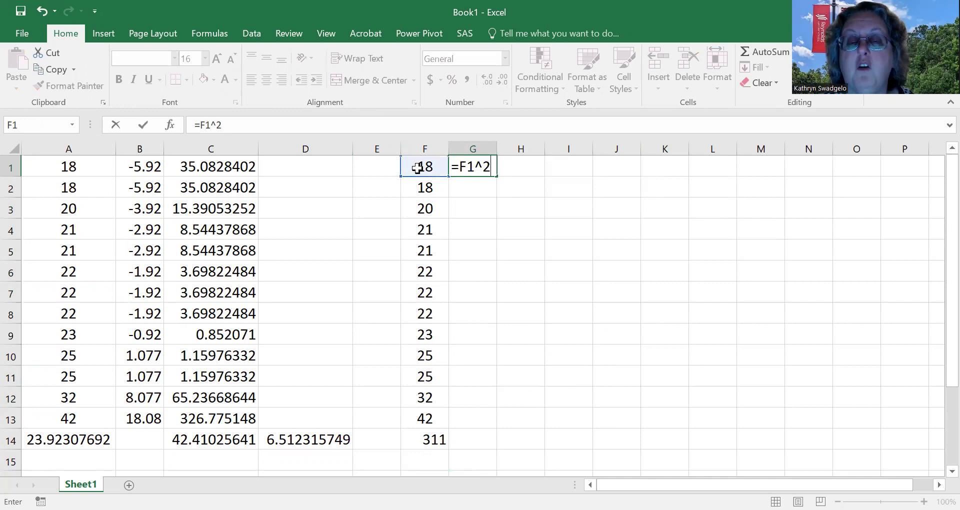
{"action": "key", "text": "Return"}
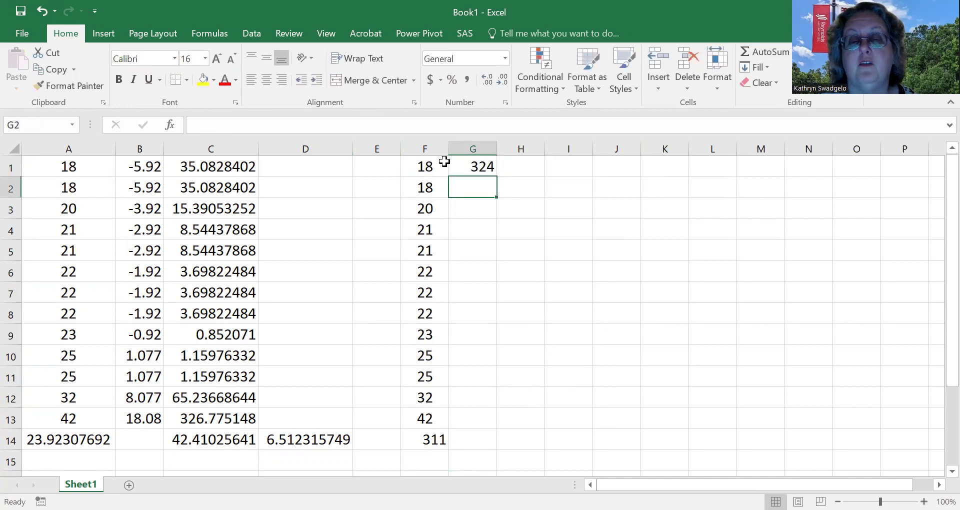
{"action": "left_click", "coordinate": [465, 172]}
{"action": "left_click_drag", "start_coordinate": [496, 172], "coordinate": [487, 428]}
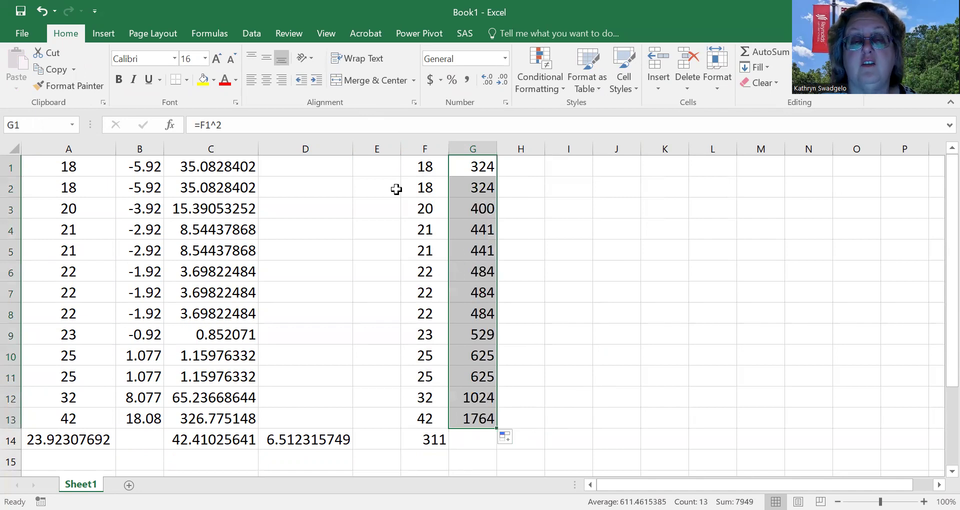
Total the squared data values G1:G13 in cell G14 with AutoSum
{"action": "left_click_drag", "start_coordinate": [403, 166], "coordinate": [424, 419]}
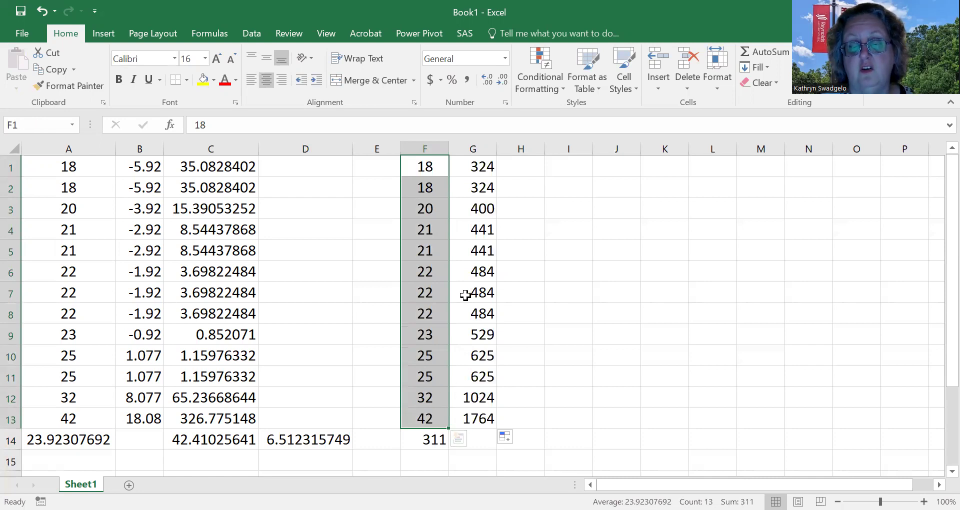
{"action": "left_click", "coordinate": [421, 440]}
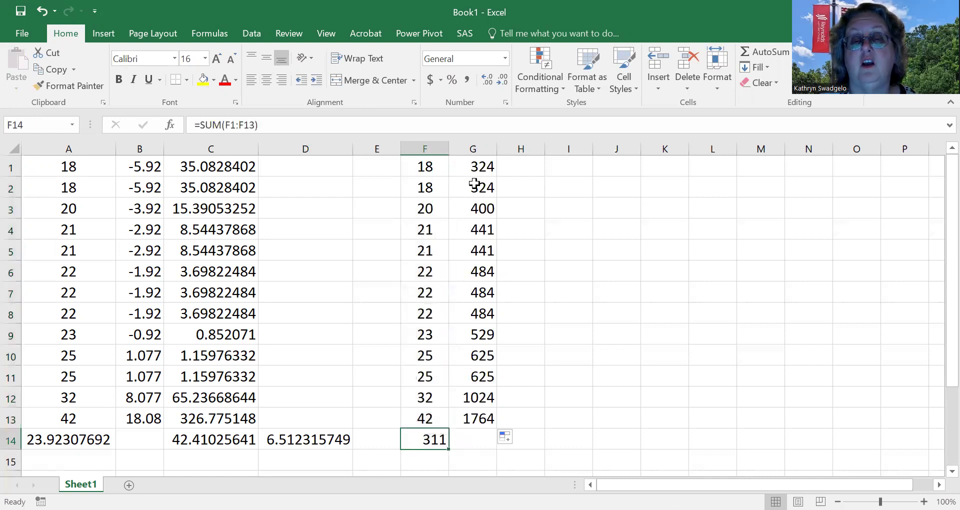
{"action": "left_click_drag", "start_coordinate": [478, 160], "coordinate": [480, 411]}
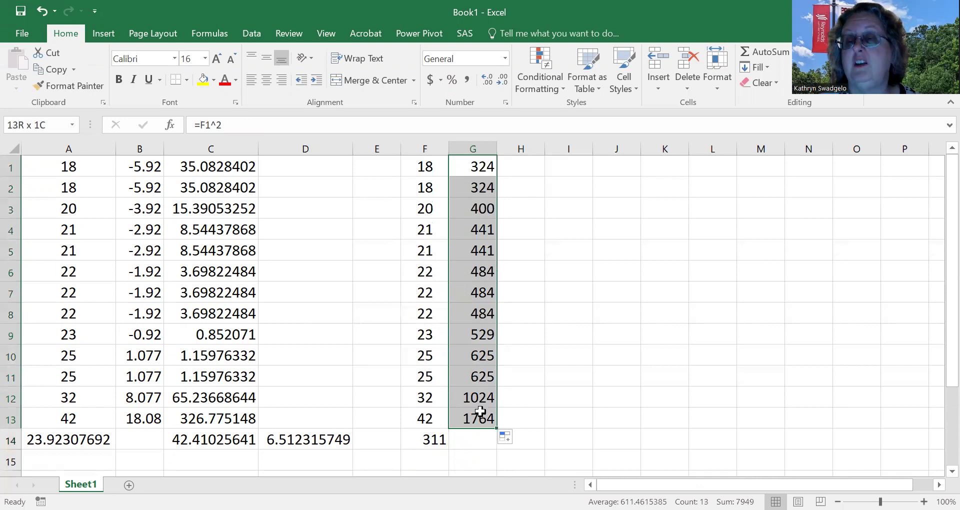
{"action": "left_click", "coordinate": [758, 51]}
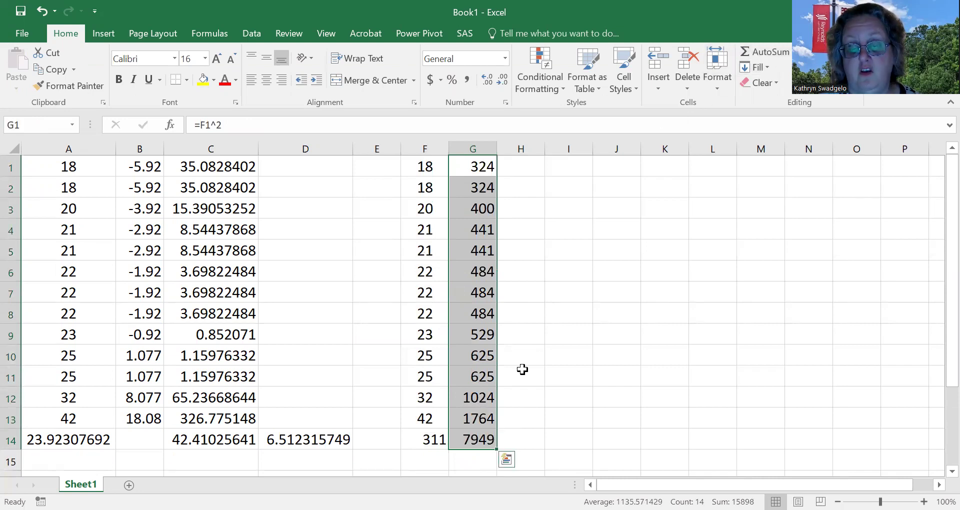
{"action": "left_click", "coordinate": [470, 439]}
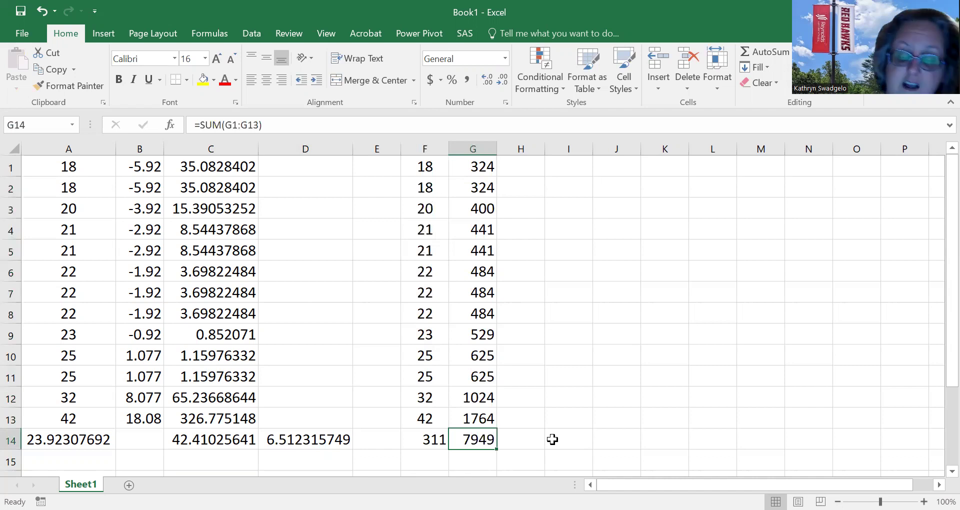
Compute the variance in H14 with the shortcut formula =(G14-(F14)^2/13)/12 and widen column H to fit its contents
{"action": "left_click", "coordinate": [533, 439]}
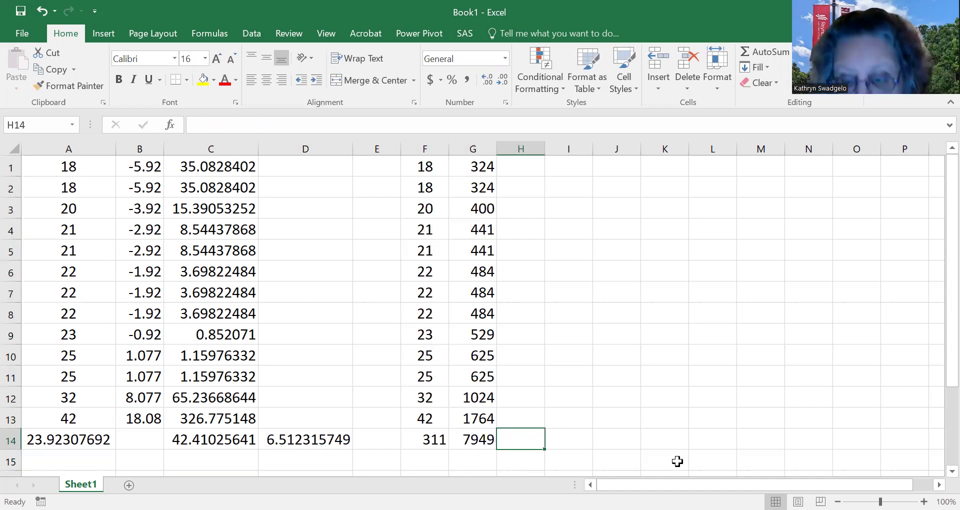
{"action": "type", "text": "="}
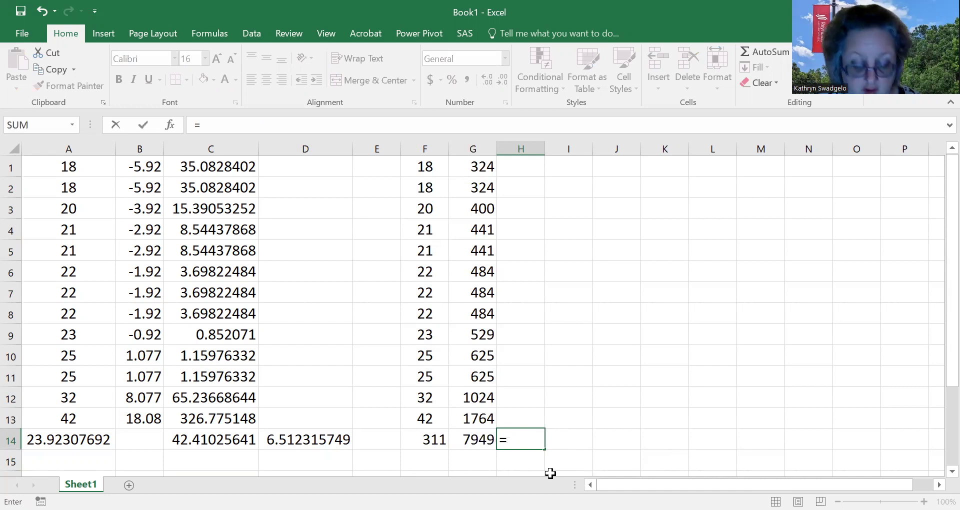
{"action": "type", "text": "("}
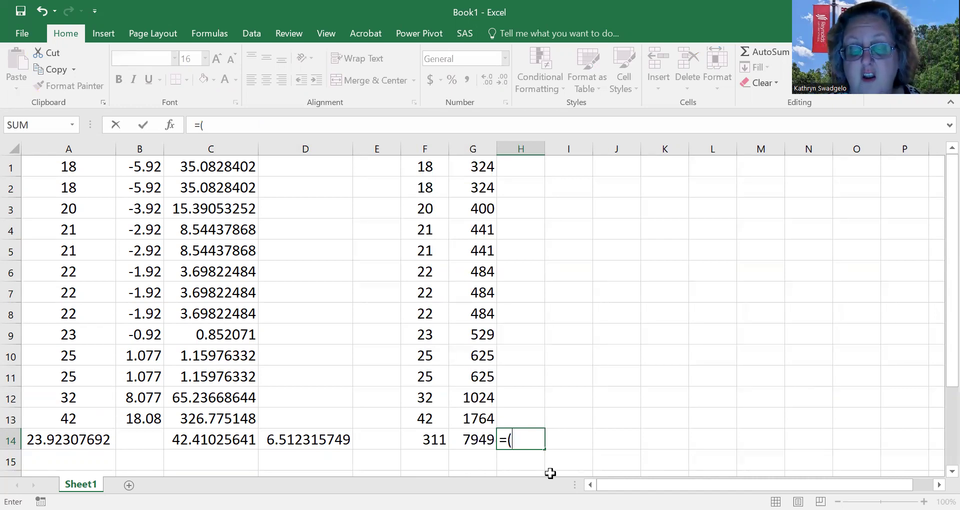
{"action": "left_click", "coordinate": [464, 439]}
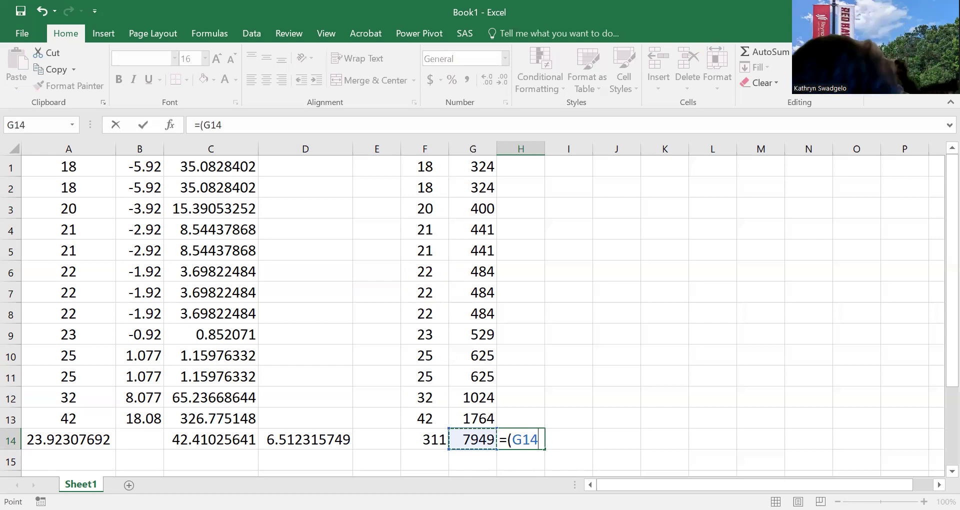
{"action": "type", "text": "-"}
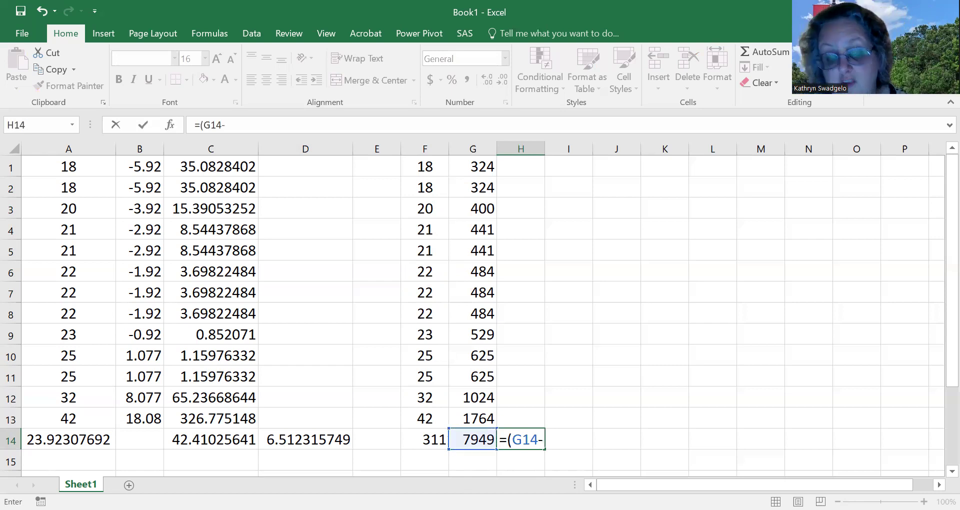
{"action": "type", "text": "("}
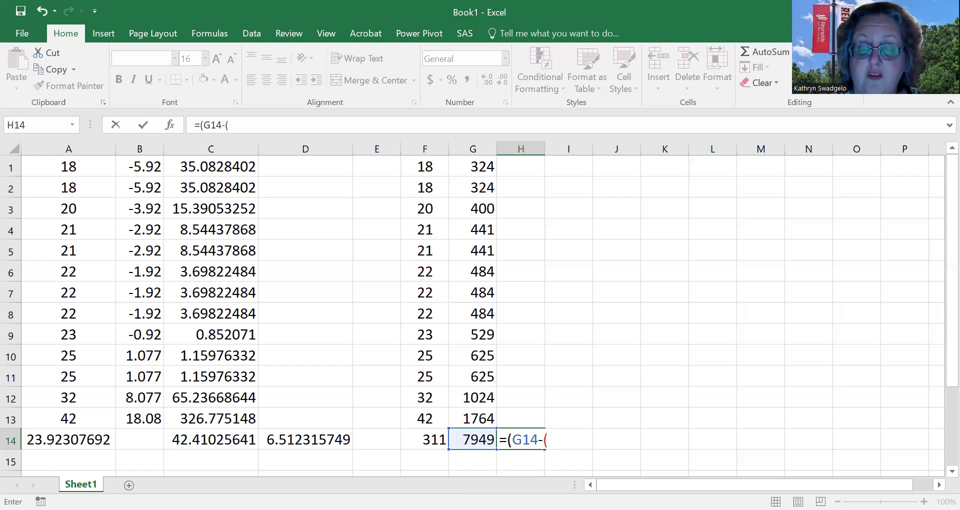
{"action": "left_click", "coordinate": [429, 434]}
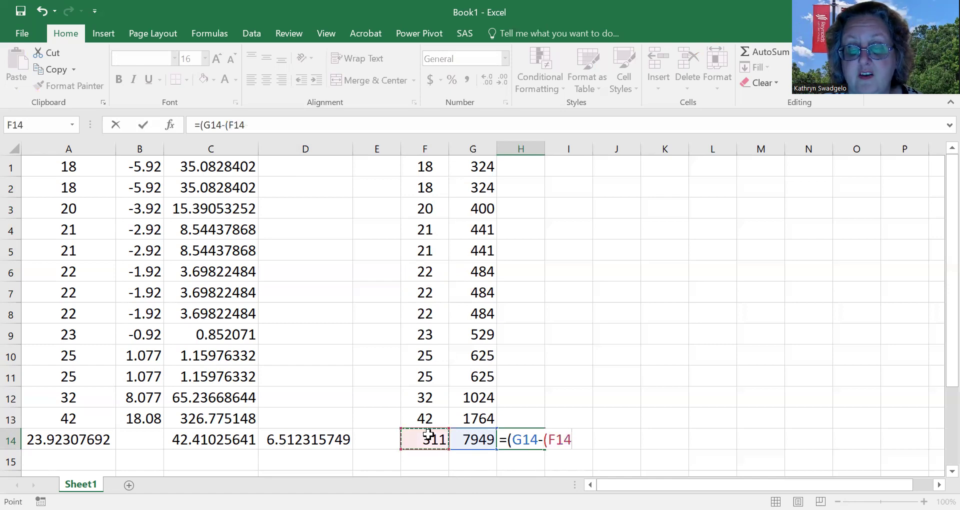
{"action": "type", "text": ")"}
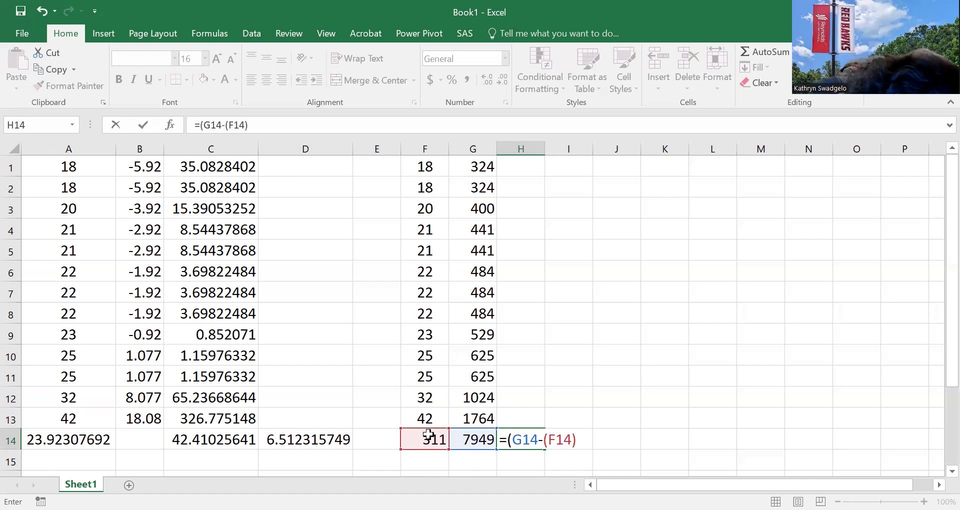
{"action": "type", "text": "^"}
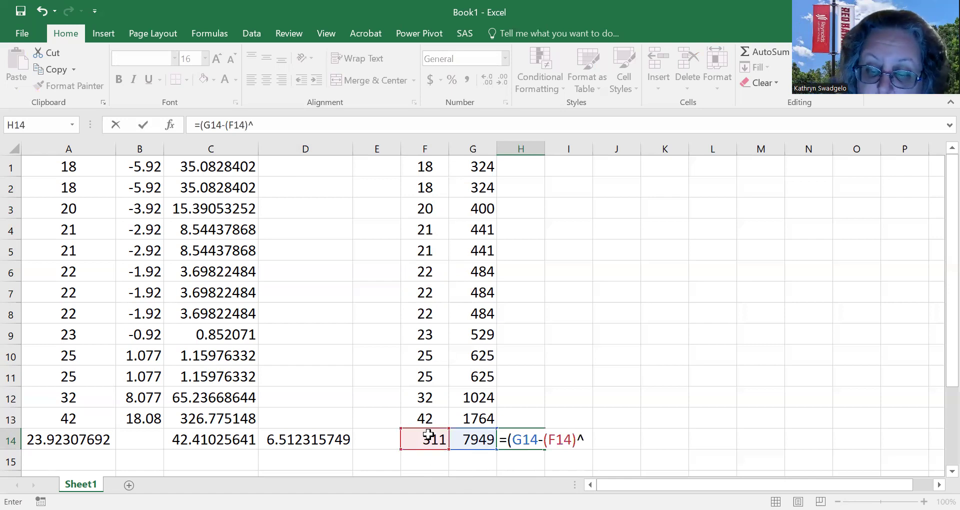
{"action": "type", "text": "2"}
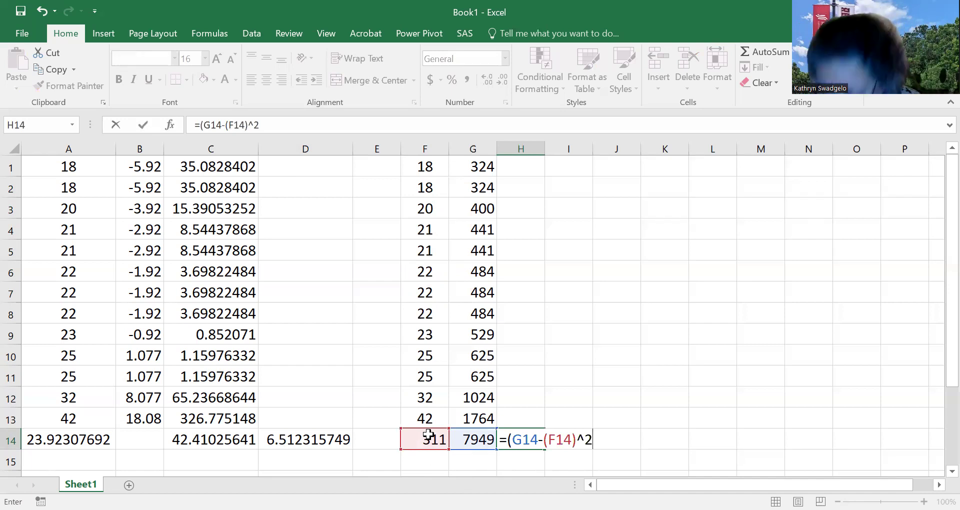
{"action": "type", "text": "/"}
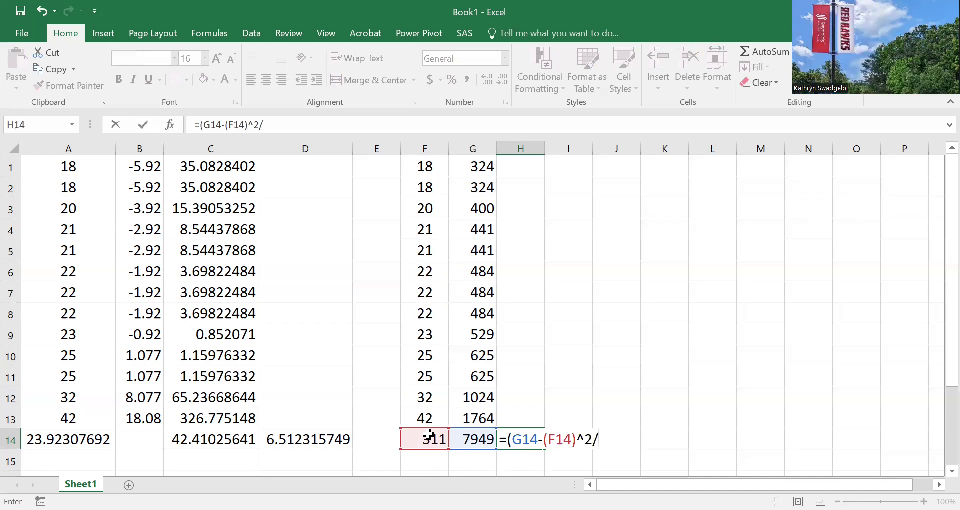
{"action": "type", "text": "13"}
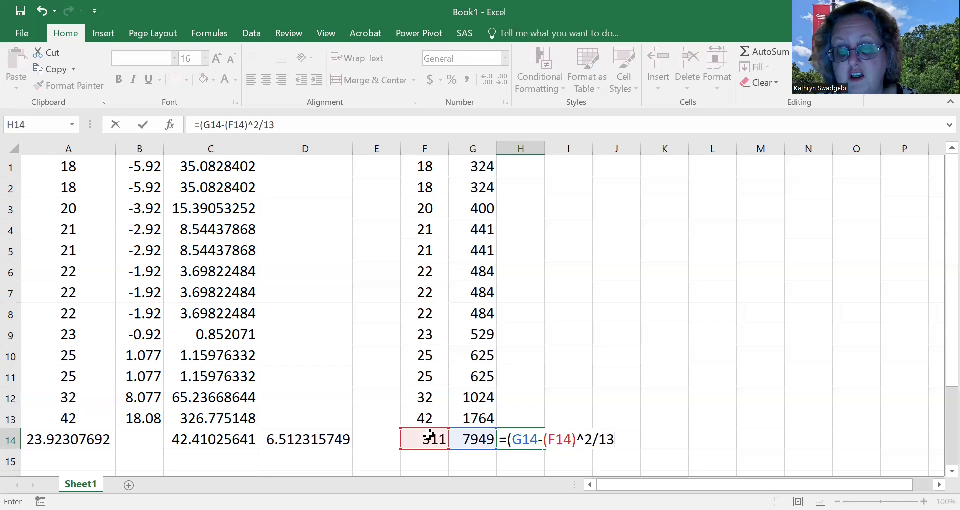
{"action": "type", "text": ")"}
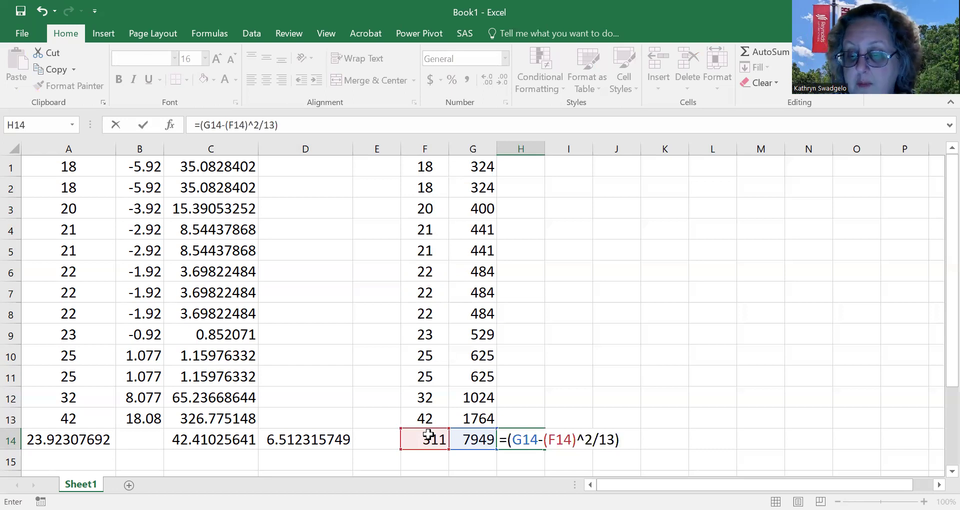
{"action": "type", "text": "/"}
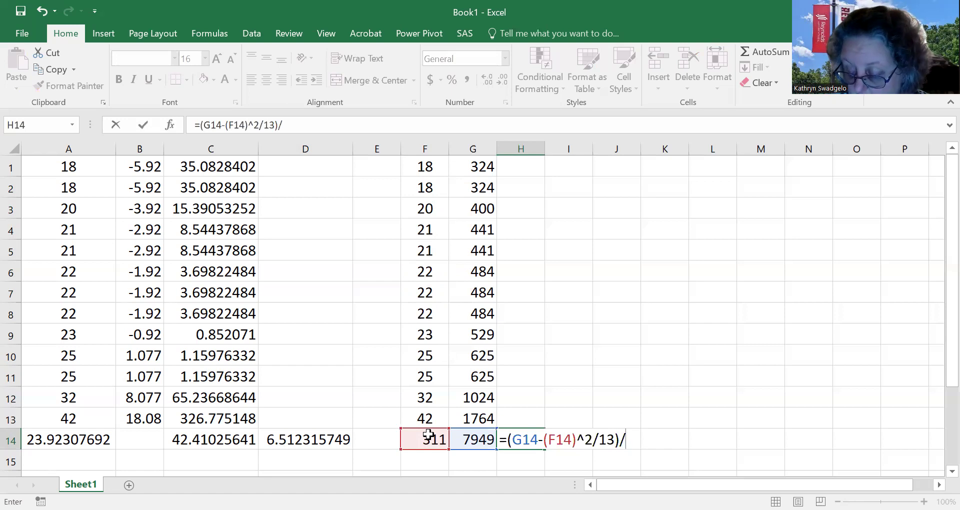
{"action": "type", "text": "12"}
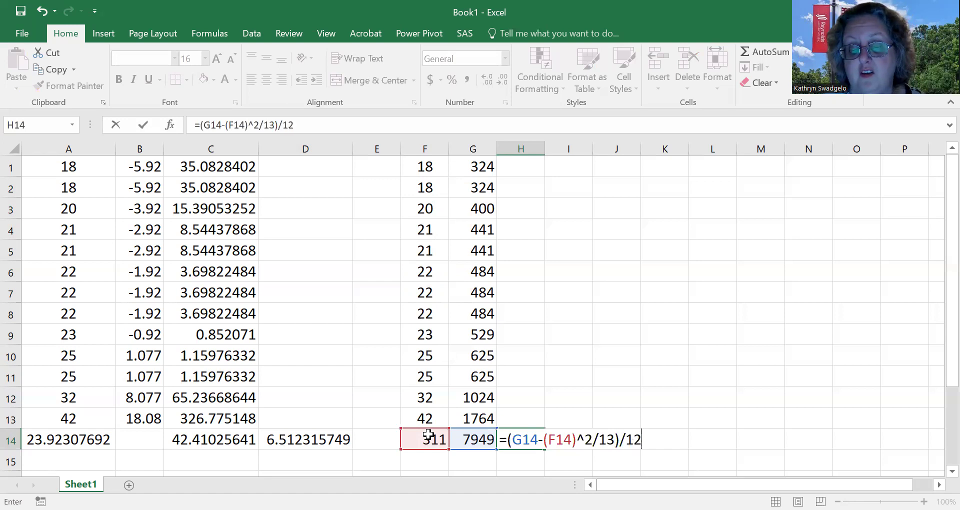
{"action": "key", "text": "Return"}
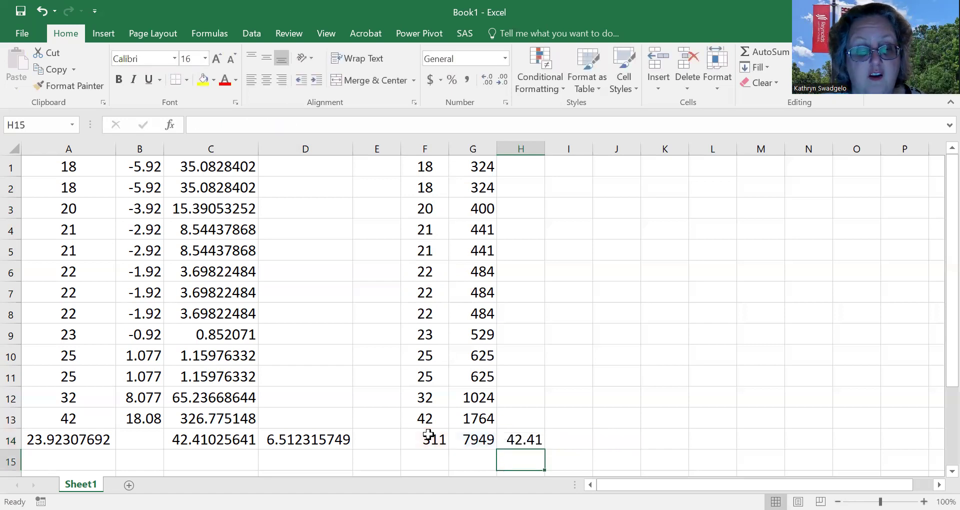
{"action": "double_click", "coordinate": [545, 150]}
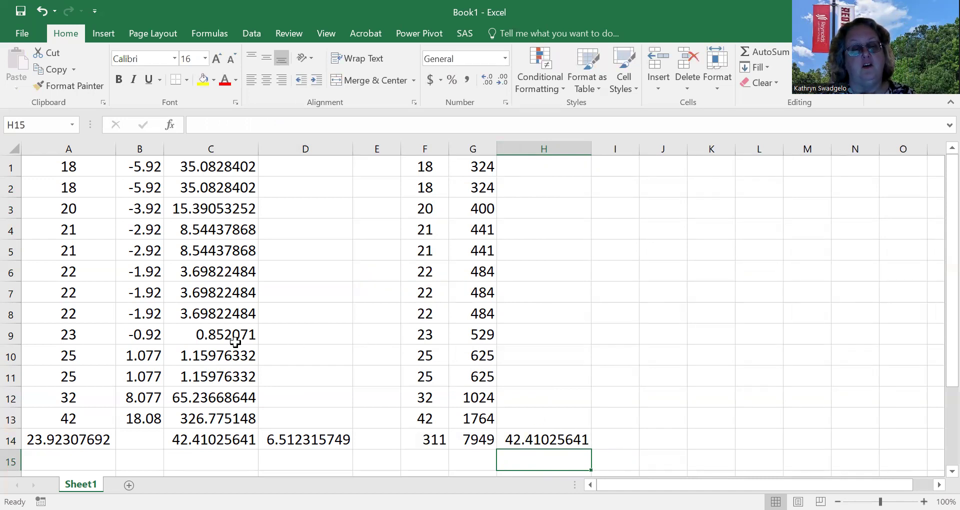
{"action": "scroll", "coordinate": [120, 390], "scroll_direction": "down", "scroll_amount": 10}
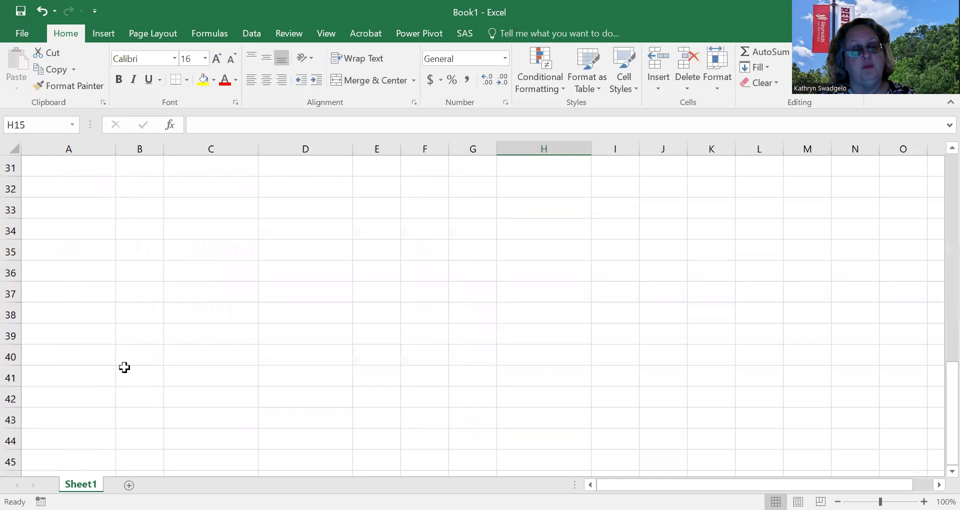
{"action": "scroll", "coordinate": [125, 368], "scroll_direction": "up", "scroll_amount": 10}
{"action": "scroll", "coordinate": [127, 363], "scroll_direction": "down", "scroll_amount": 10}
{"action": "scroll", "coordinate": [84, 378], "scroll_direction": "up", "scroll_amount": 10}
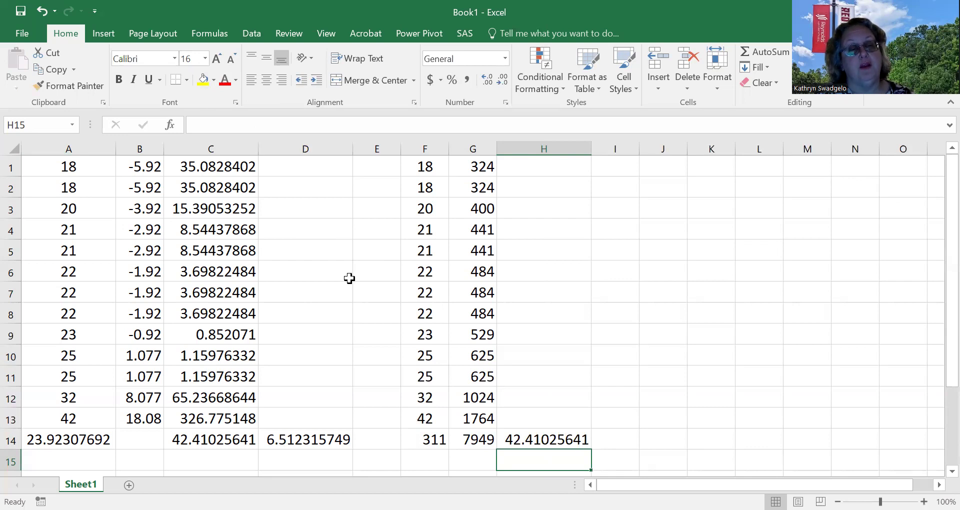
Set the font size of the data columns A through H to 10
{"action": "left_click", "coordinate": [63, 145]}
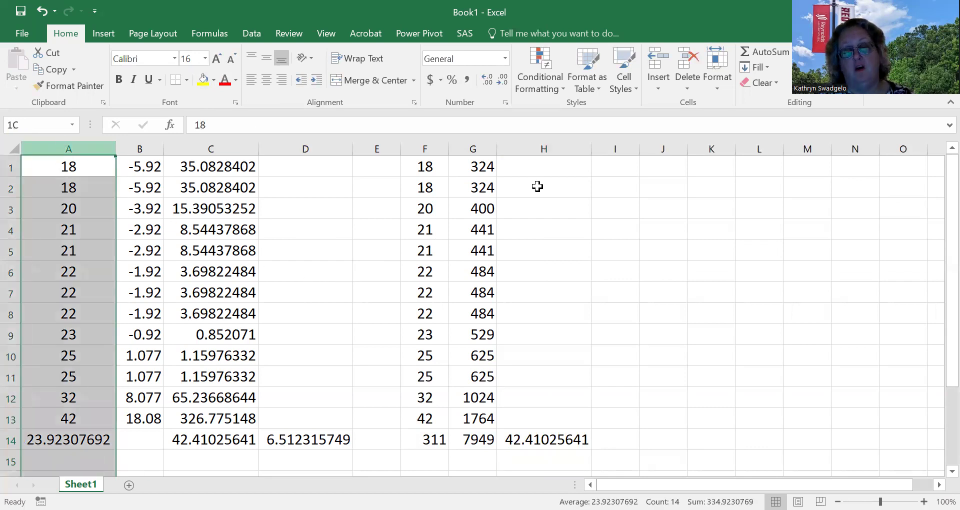
{"action": "left_click_drag", "start_coordinate": [527, 187], "coordinate": [530, 180]}
{"action": "left_click", "coordinate": [202, 57]}
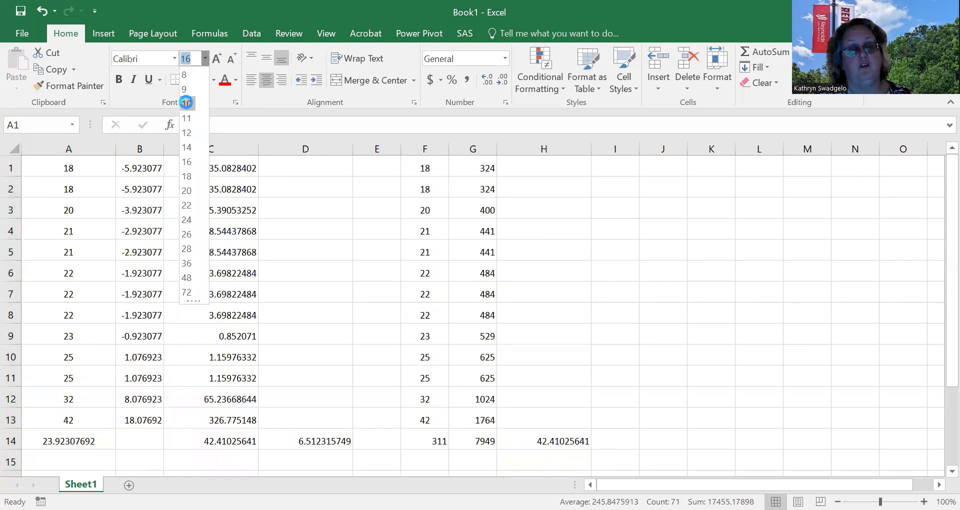
{"action": "left_click", "coordinate": [186, 104]}
Set the font size of the entire rows 1 through 14 to 10 to make the rows more compact
{"action": "left_click", "coordinate": [11, 166]}
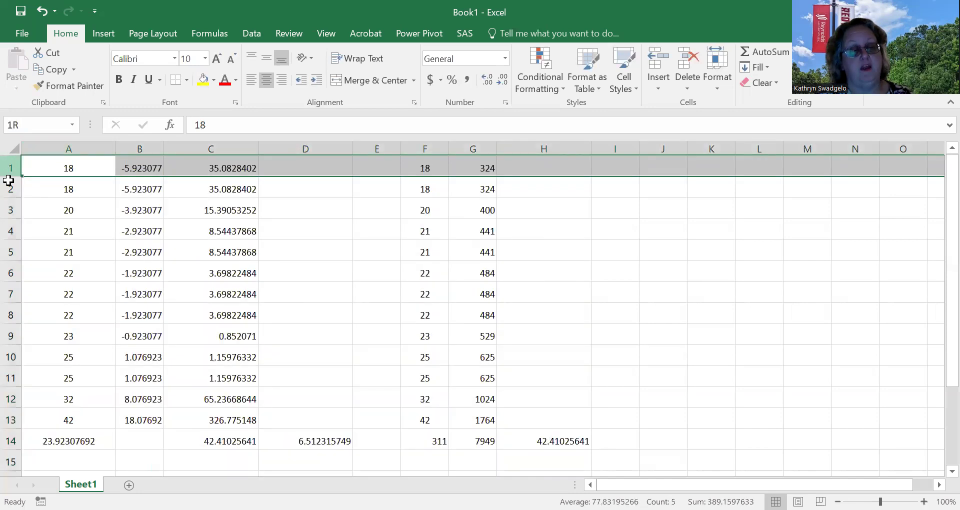
{"action": "key", "text": "ctrl+a"}
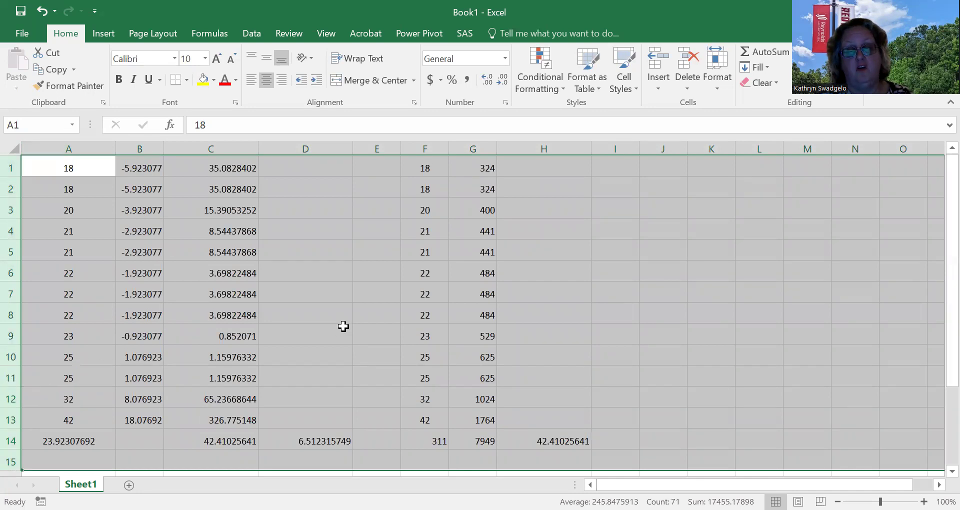
{"action": "left_click", "coordinate": [662, 295]}
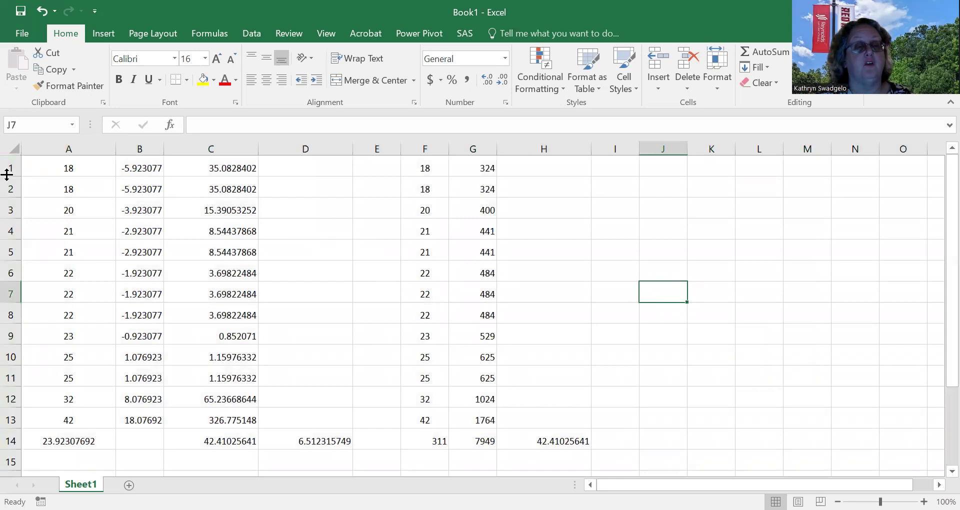
{"action": "left_click_drag", "start_coordinate": [7, 174], "coordinate": [7, 175]}
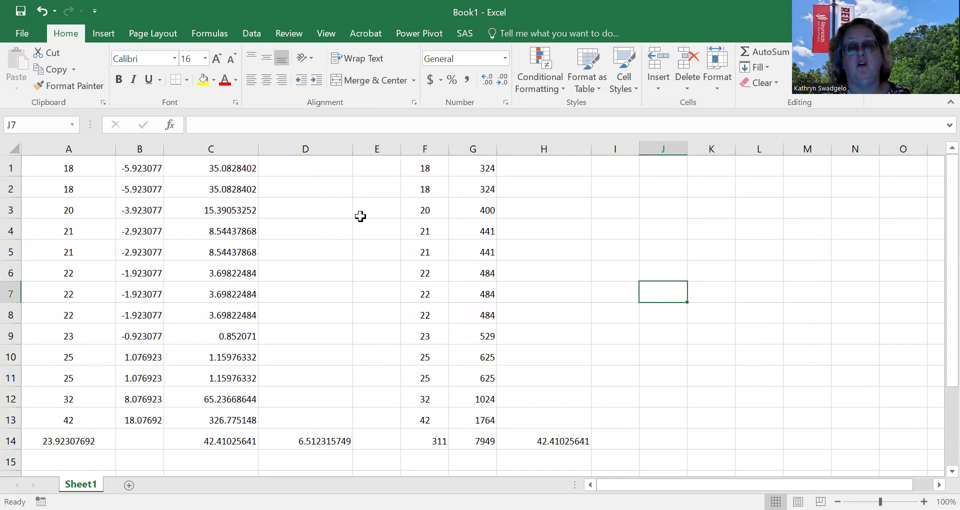
{"action": "left_click_drag", "start_coordinate": [8, 403], "coordinate": [8, 403]}
{"action": "left_click_drag", "start_coordinate": [11, 162], "coordinate": [7, 440]}
{"action": "left_click", "coordinate": [203, 58]}
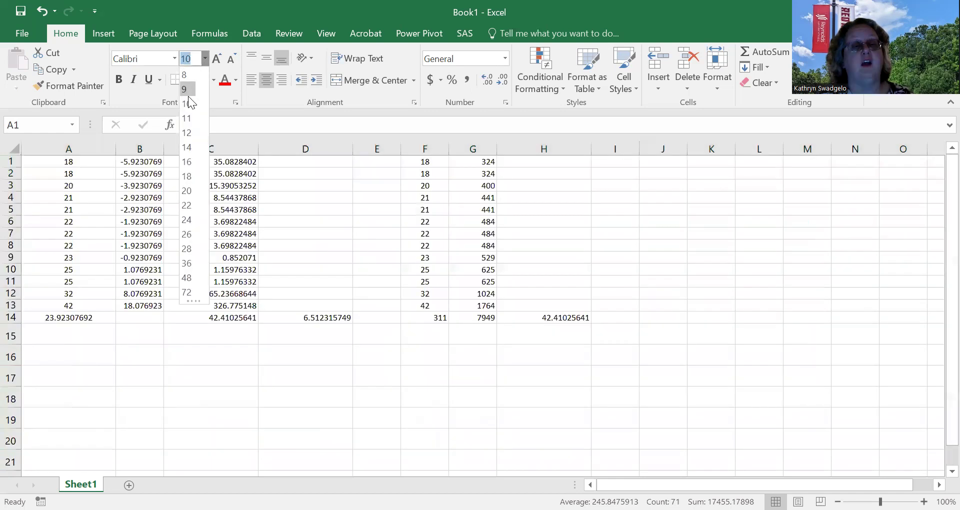
{"action": "left_click", "coordinate": [188, 96]}
{"action": "left_click", "coordinate": [377, 410]}
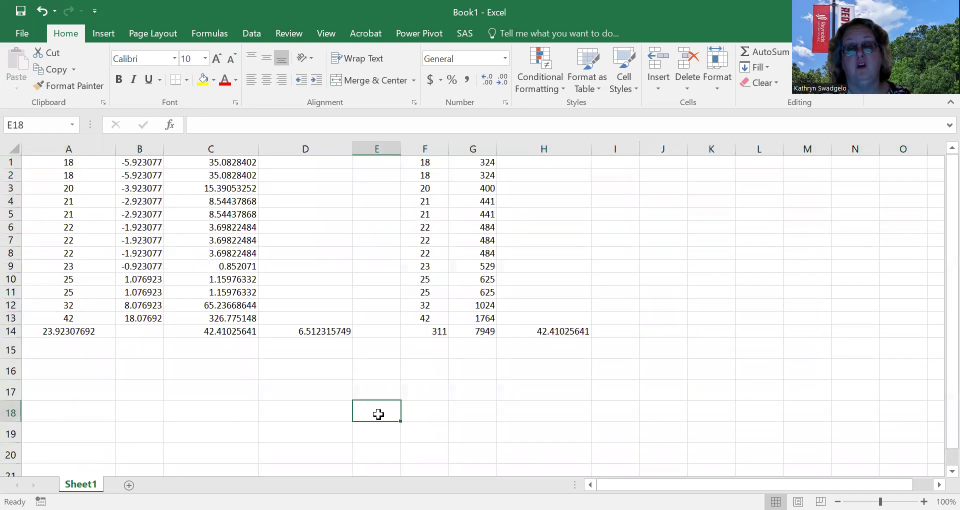